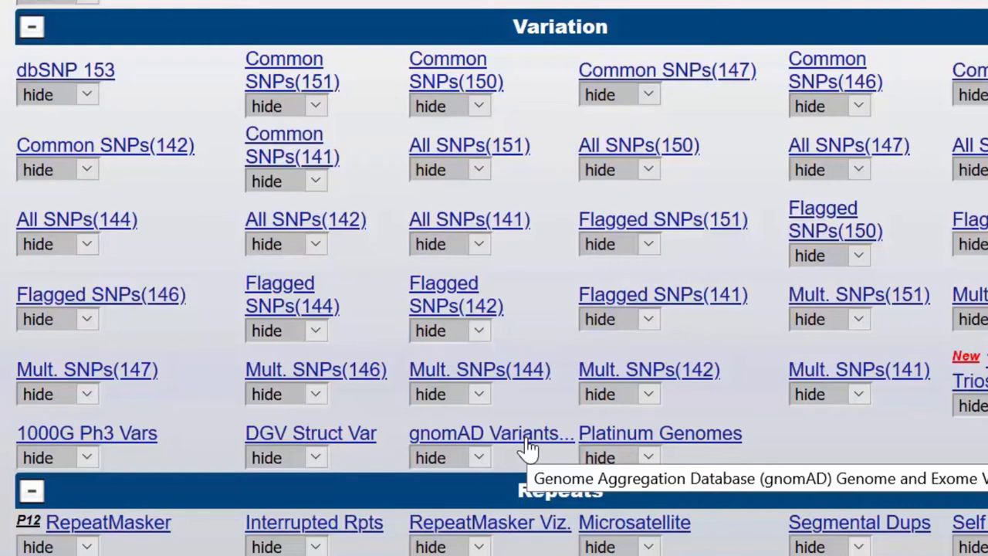
# Check the display choices for the gnomAD Variants track in the Variation group and open its track settings
pyautogui.click(480, 458)
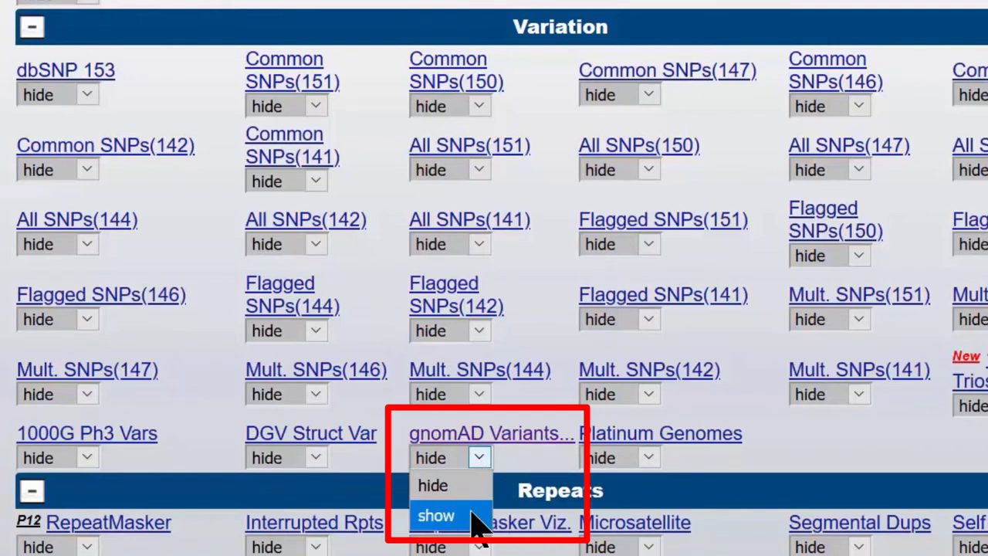
pyautogui.click(536, 488)
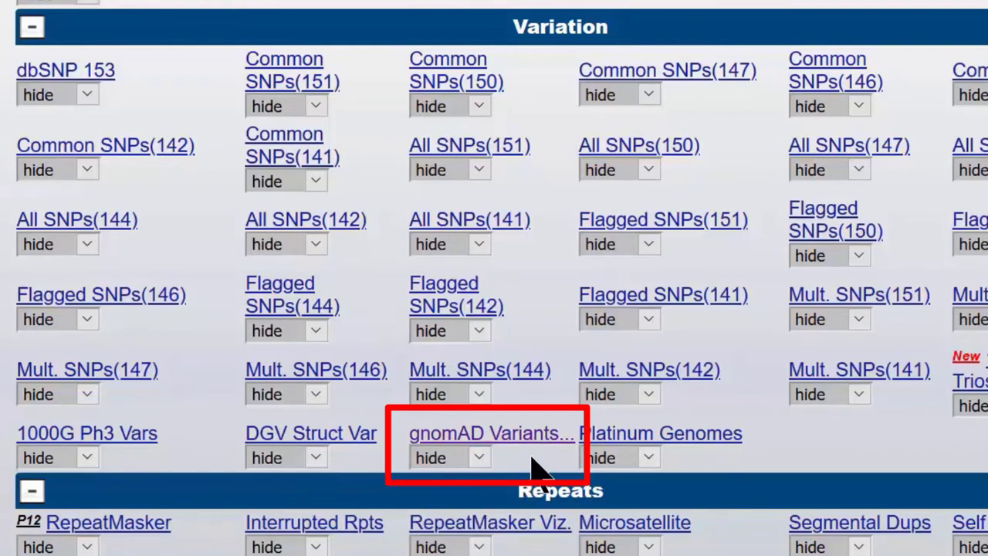
pyautogui.click(534, 437)
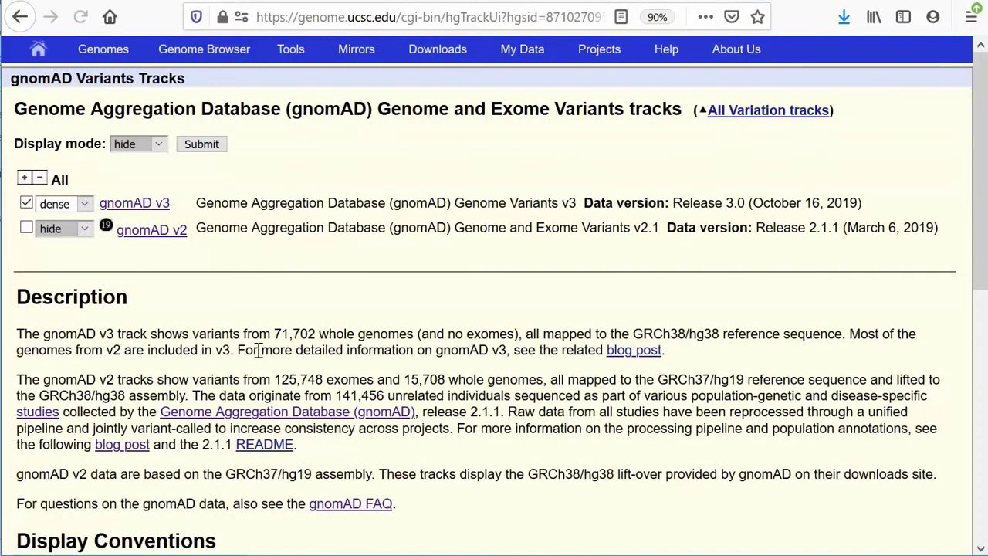
# Open the gnomAD v2 track settings and examine its gnomAD Genome v2 and gnomAD Exome v2 subtracks
pyautogui.click(177, 236)
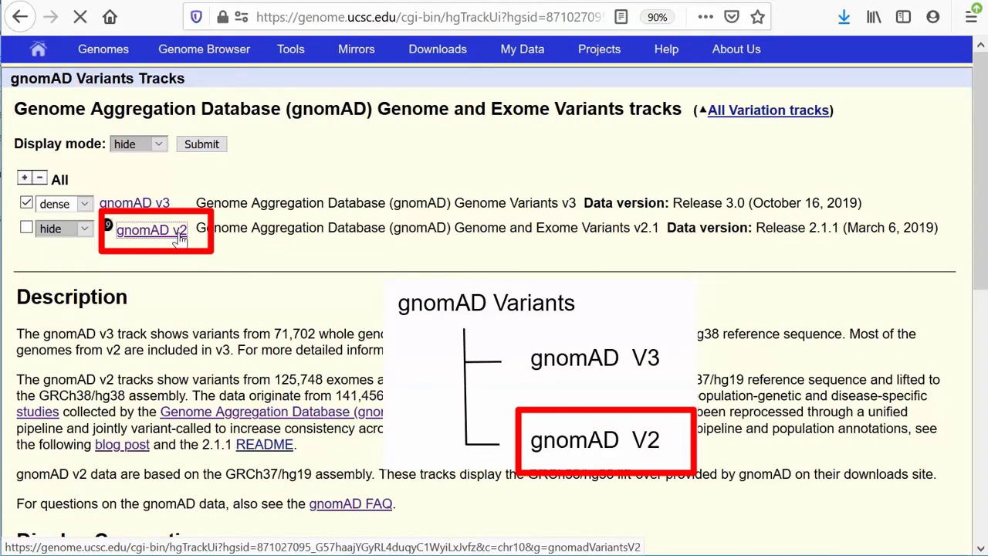
pyautogui.scroll(-5, 547, 454)
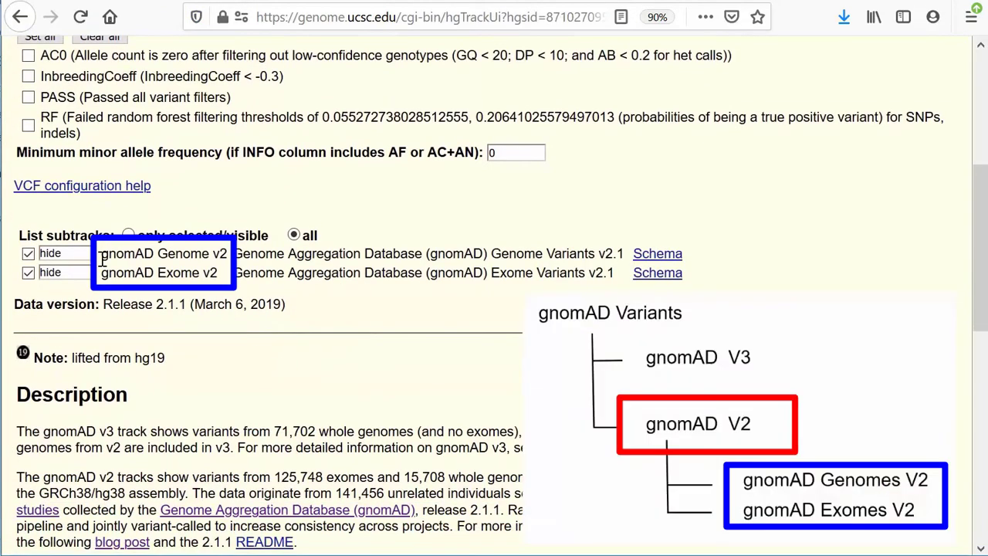
pyautogui.moveTo(102, 261); pyautogui.dragTo(220, 279)
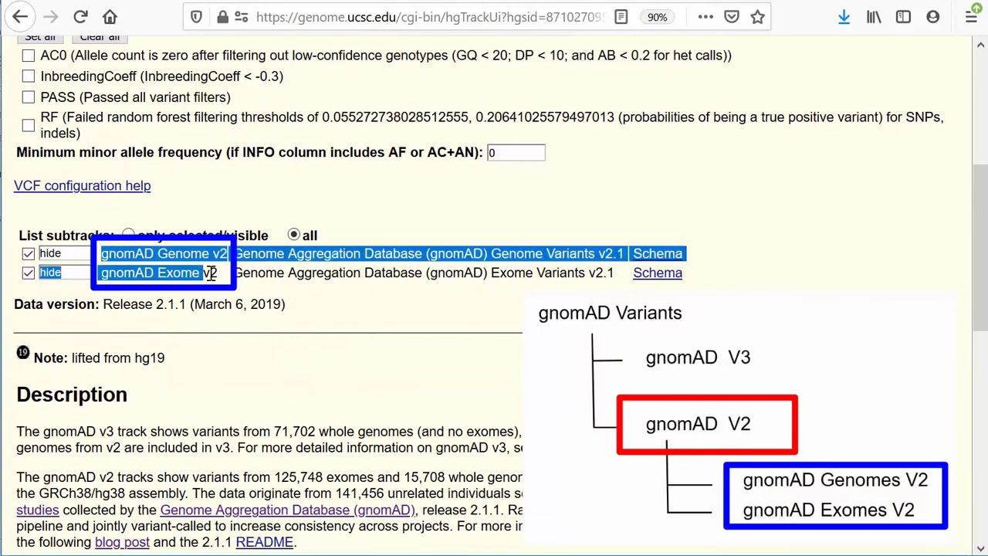
pyautogui.click(388, 193)
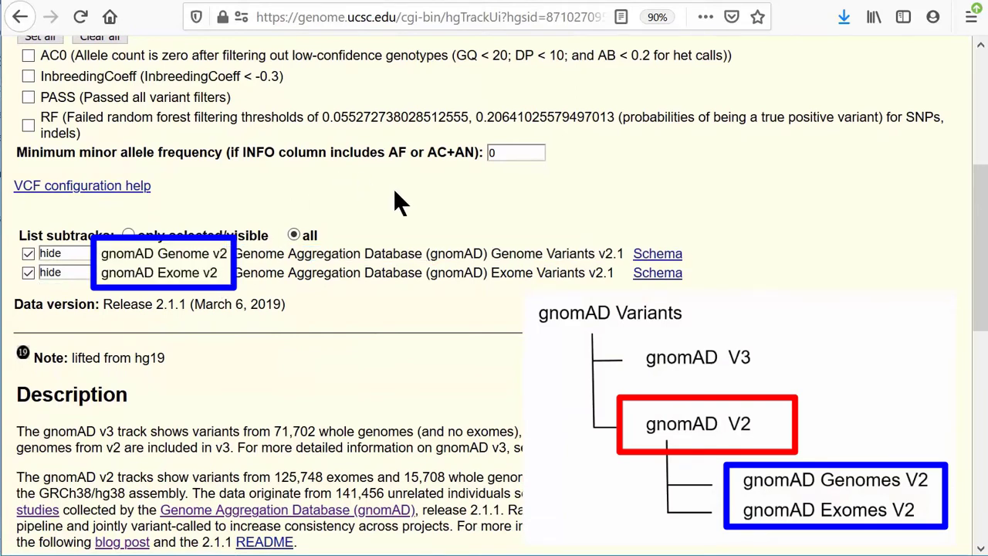
pyautogui.scroll(5, 395, 193)
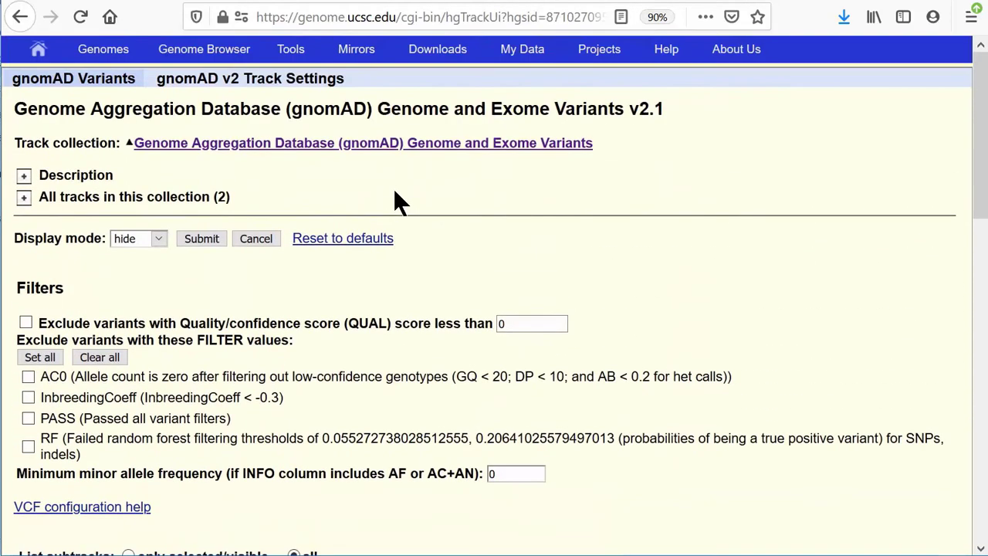
# Return to the hg38 browser view and examine the Common SNPs tracks in the Variation group
pyautogui.click(243, 58)
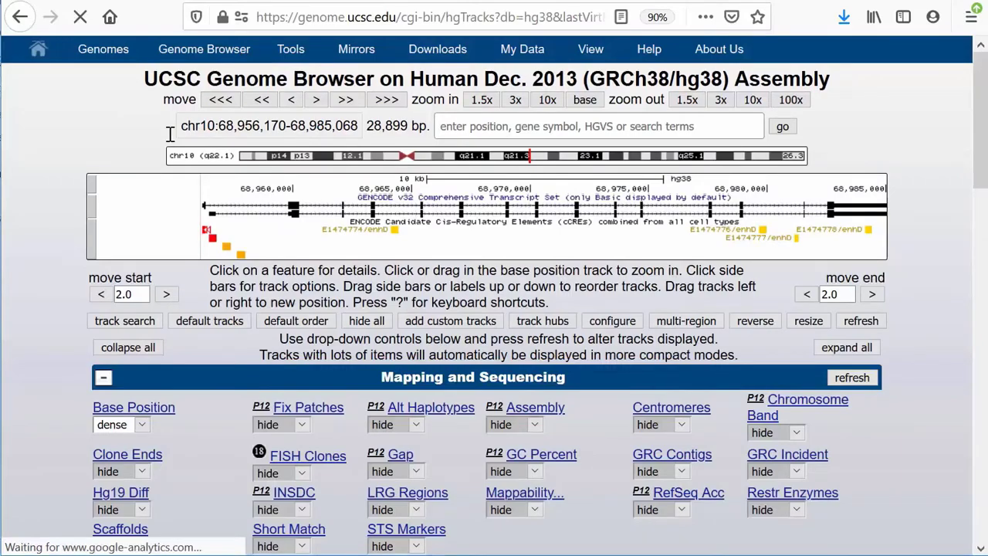
pyautogui.scroll(-3, 28, 412)
pyautogui.scroll(-10, 31, 424)
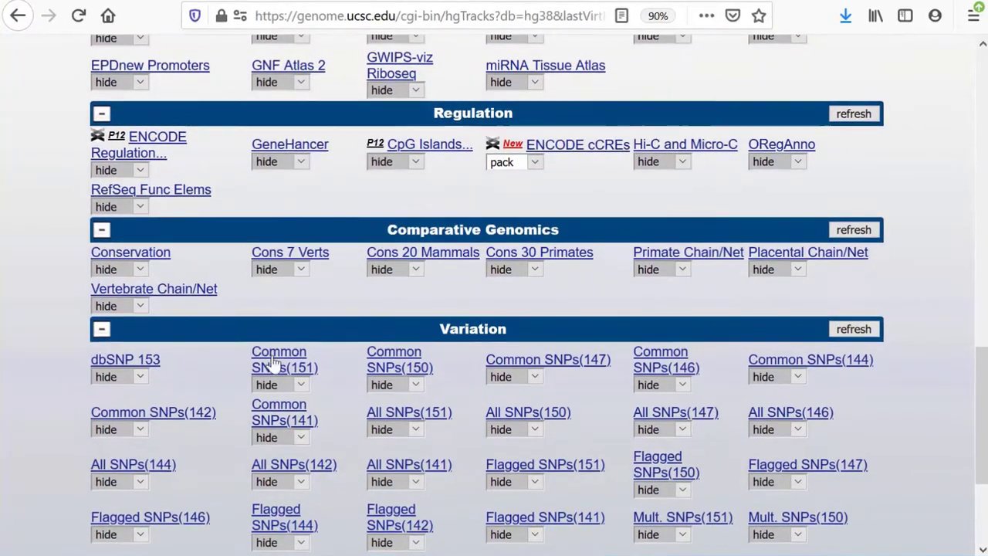
pyautogui.moveTo(249, 350); pyautogui.dragTo(333, 416)
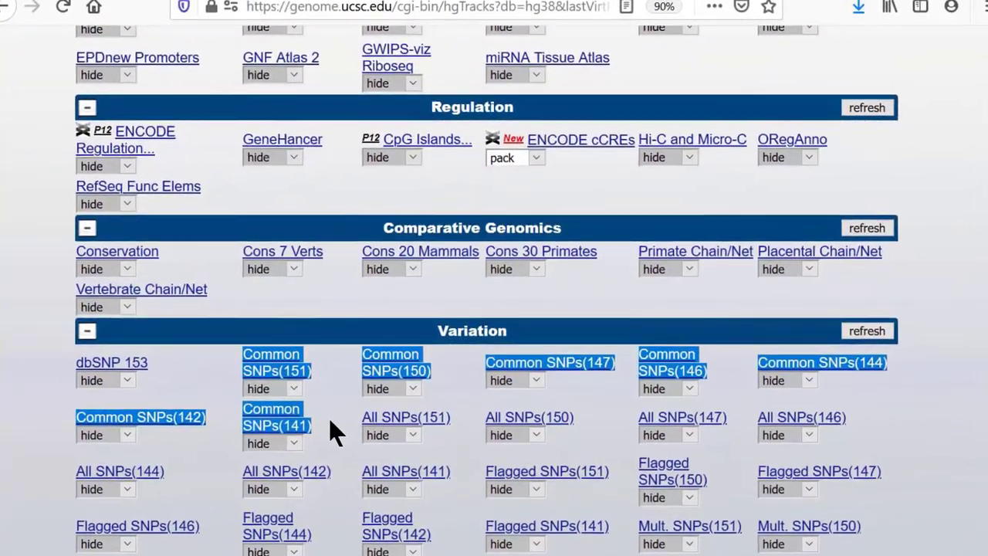
pyautogui.click(325, 434)
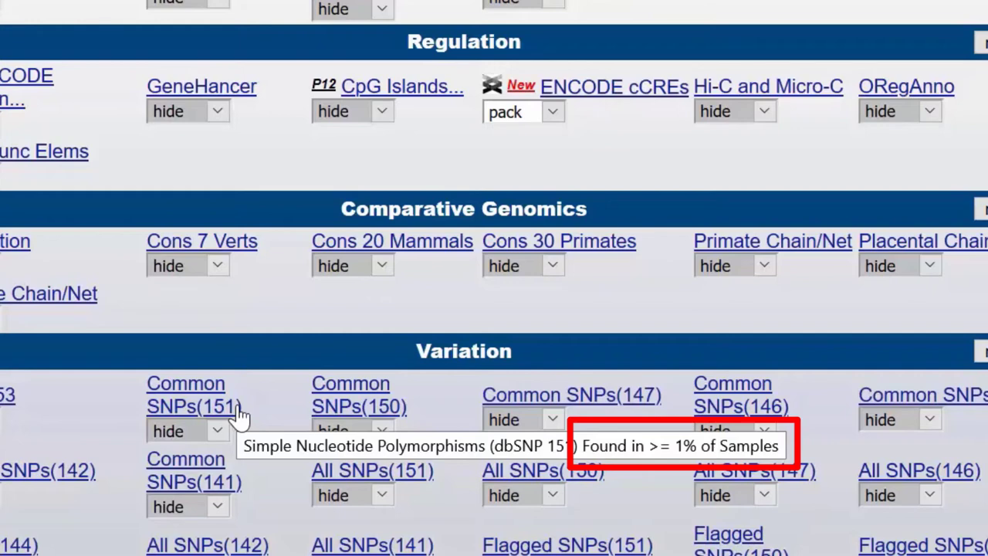
# Open the Common SNPs(151) track settings and view the track's table schema
pyautogui.click(235, 407)
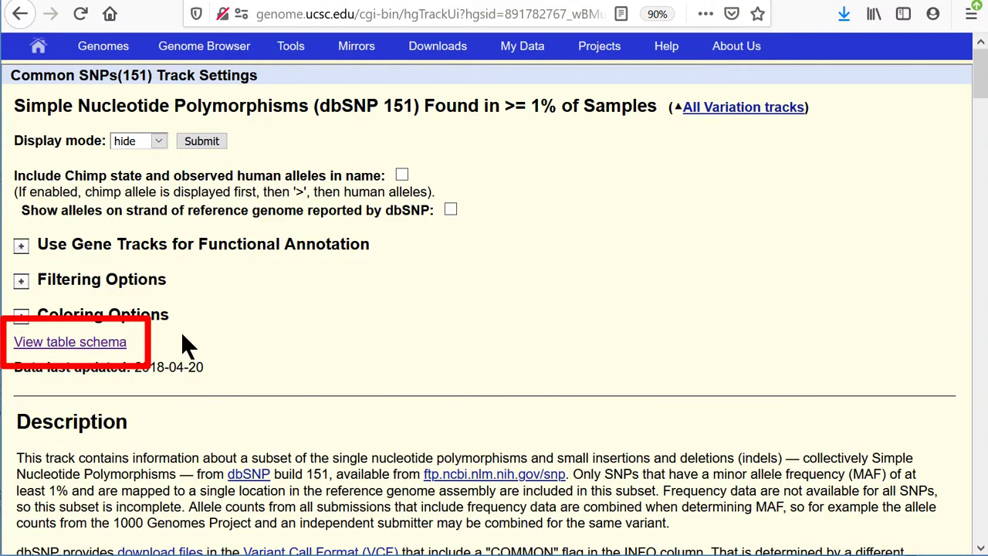
pyautogui.click(120, 349)
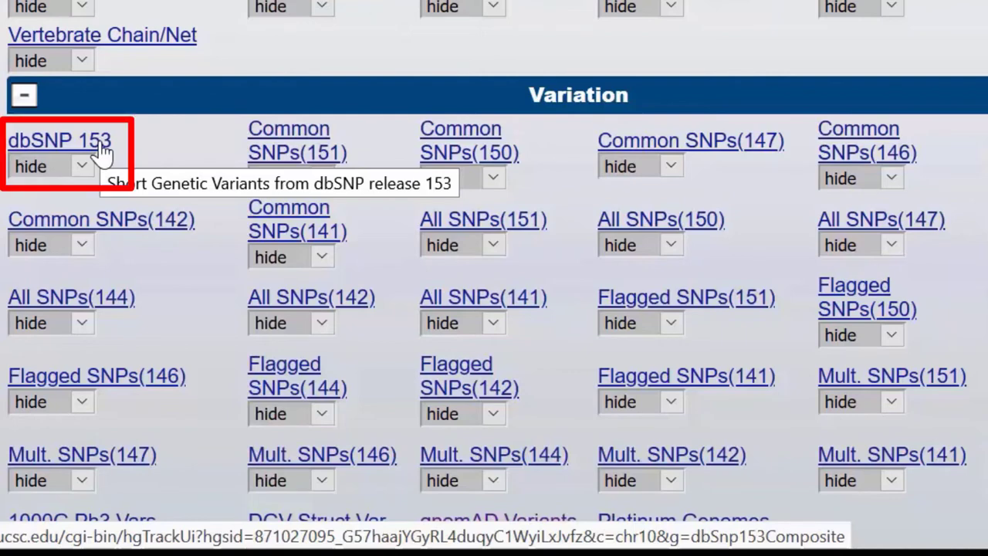
# Open the dbSNP 153 track settings from the Variation group and review its list of subtracks
pyautogui.click(102, 154)
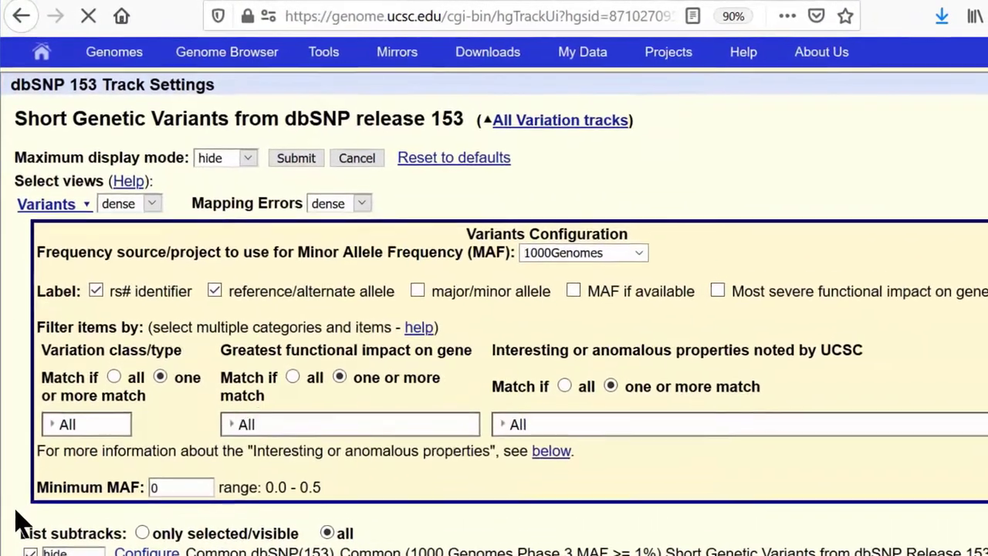
pyautogui.scroll(-5, 21, 533)
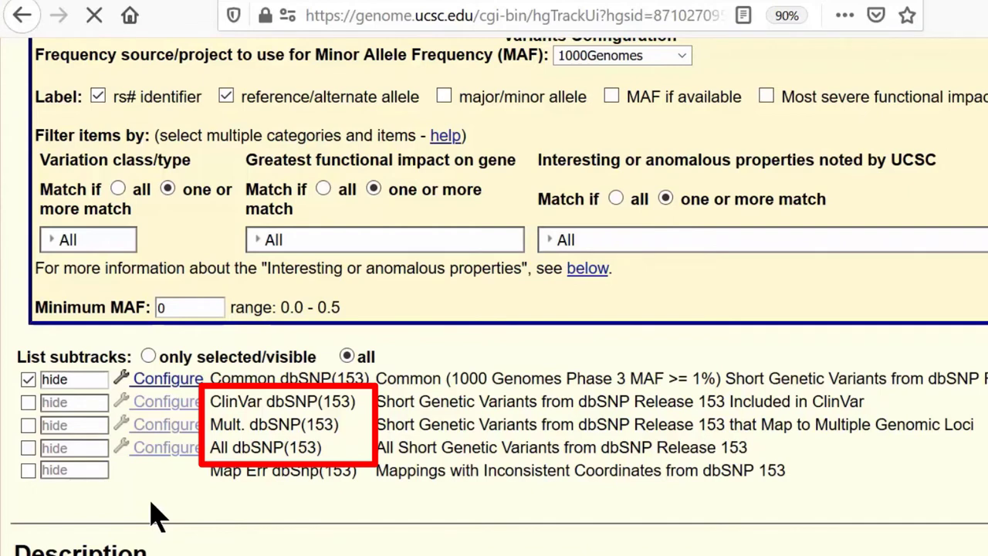
pyautogui.scroll(3, 155, 514)
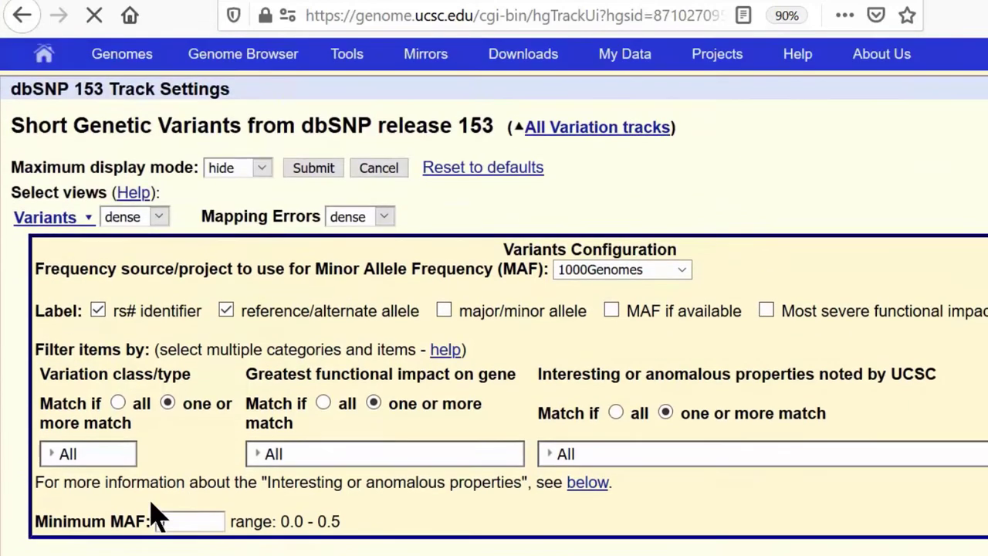
# Return to the browser view and reload it with "&dbSnp153Composite=pack" appended to the URL
pyautogui.click(287, 57)
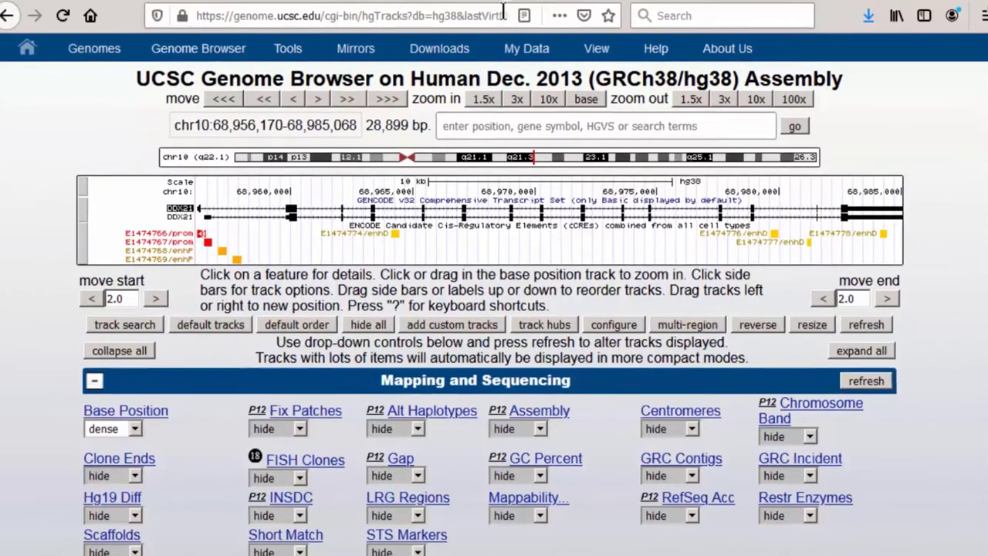
pyautogui.click(546, 17)
pyautogui.write('&dbSnp153Composite=pack')
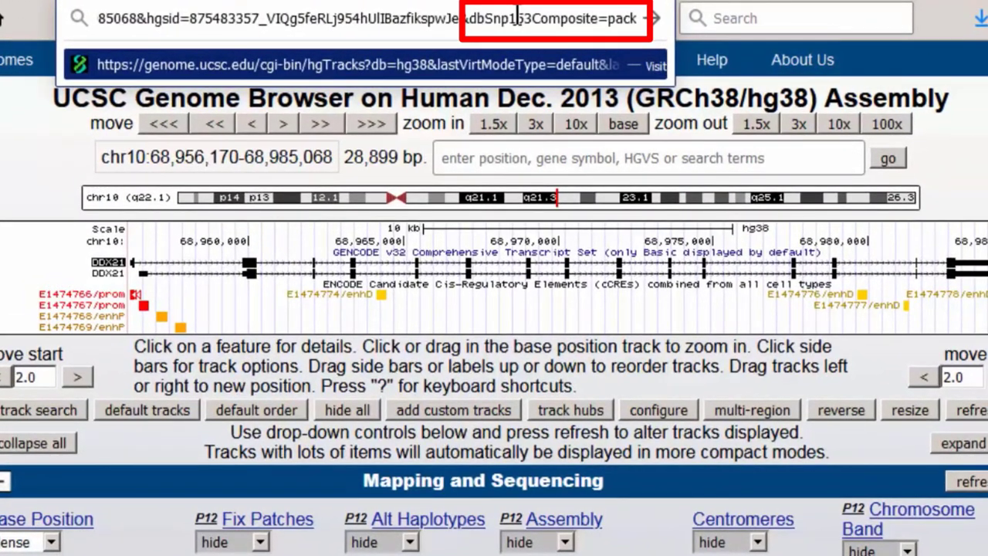
pyautogui.press('Return')
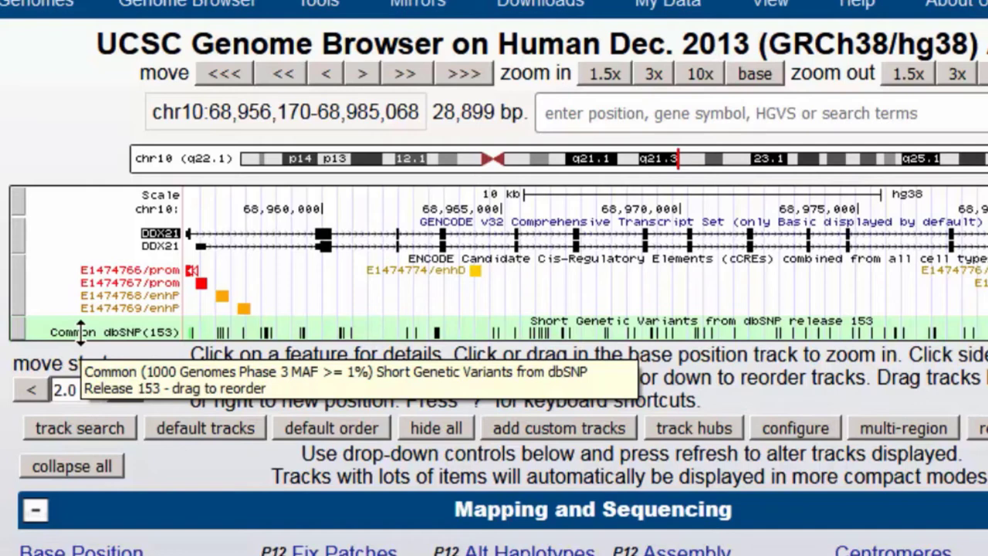
# Open the settings of the displayed dbSNP 153 track and examine the ClinVar dbSNP(153) and All dbSNP(153) subtracks
pyautogui.click(20, 334)
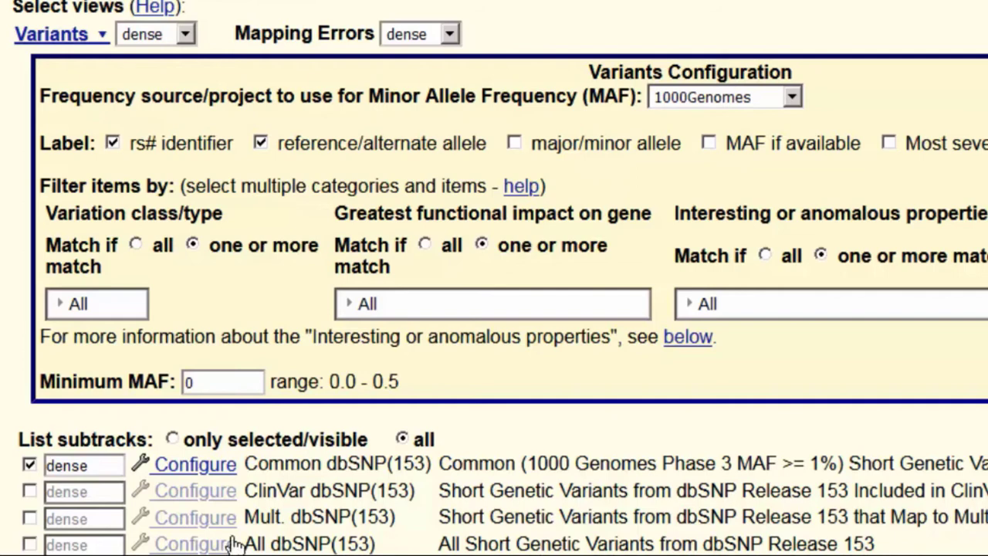
pyautogui.moveTo(244, 491); pyautogui.dragTo(417, 486)
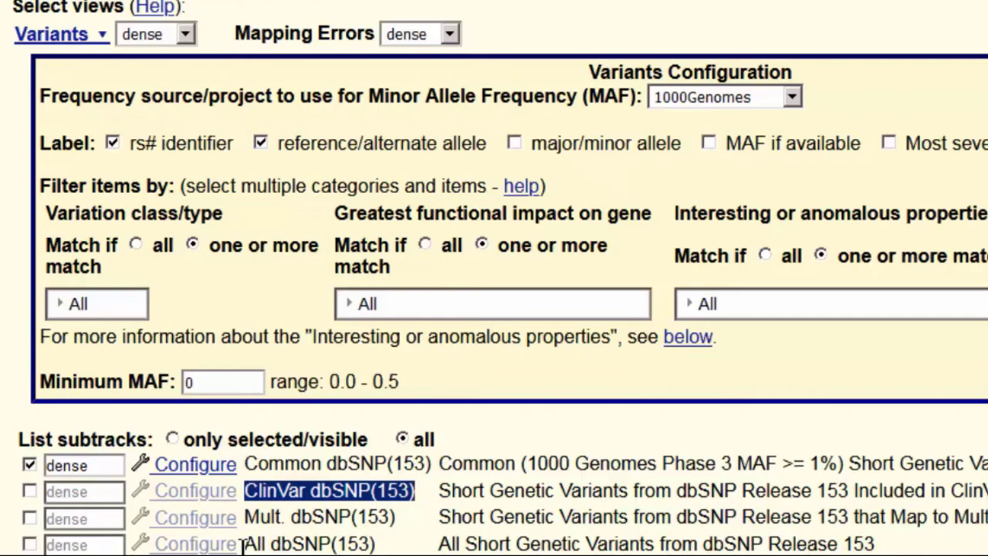
pyautogui.moveTo(244, 545); pyautogui.dragTo(435, 543)
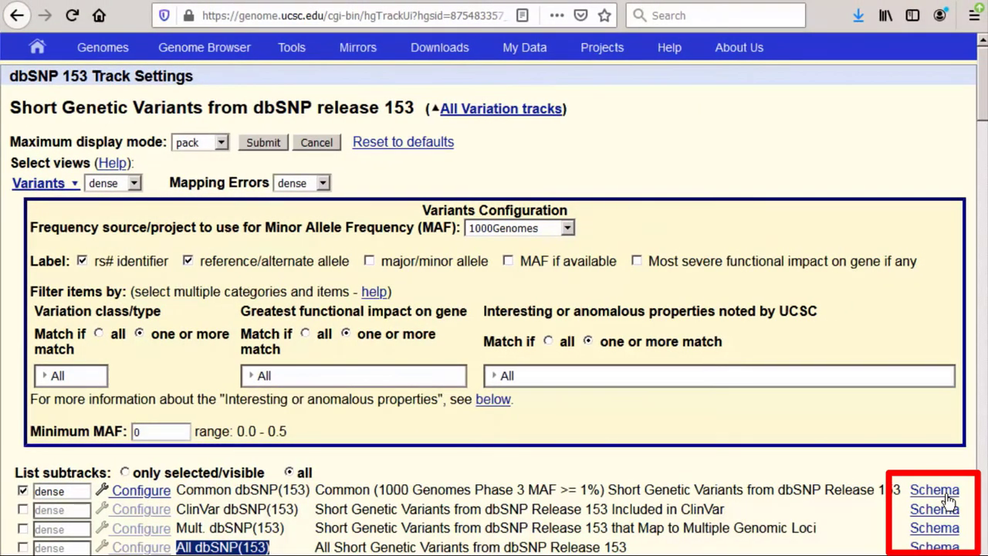
# View the schema of the Common dbSNP(153) subtrack, look up its primary table name, and close the schema page
pyautogui.click(946, 492)
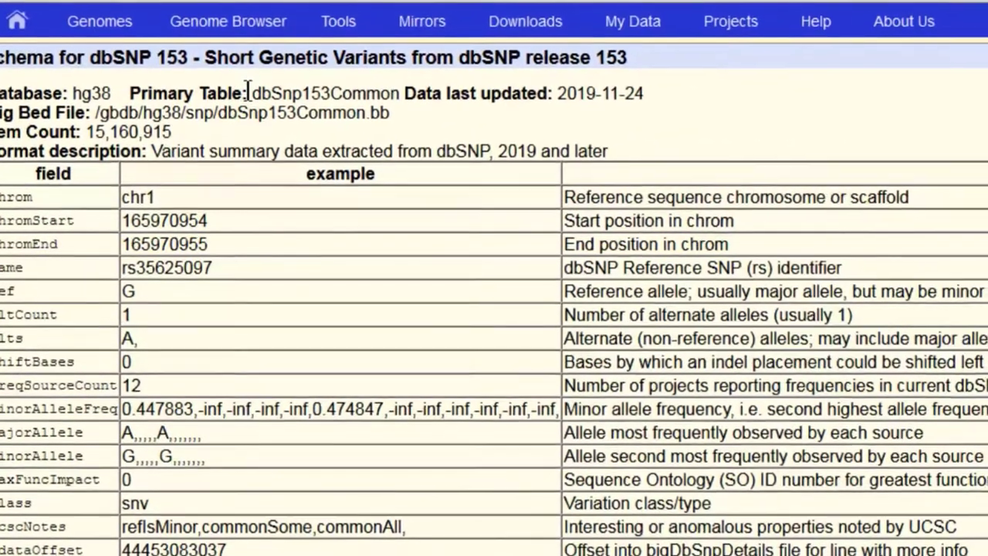
pyautogui.moveTo(244, 114); pyautogui.dragTo(255, 114)
pyautogui.doubleClick(328, 90)
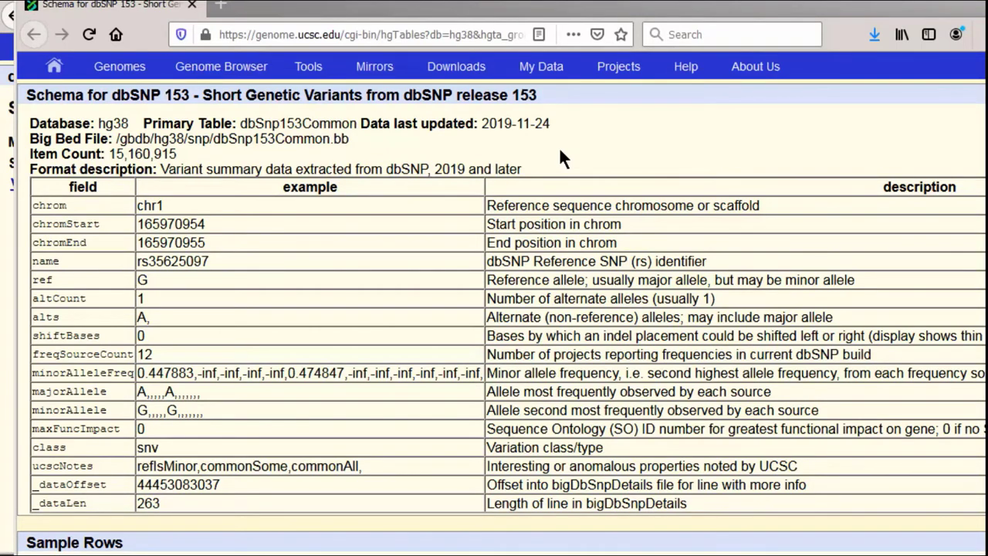
pyautogui.click(191, 6)
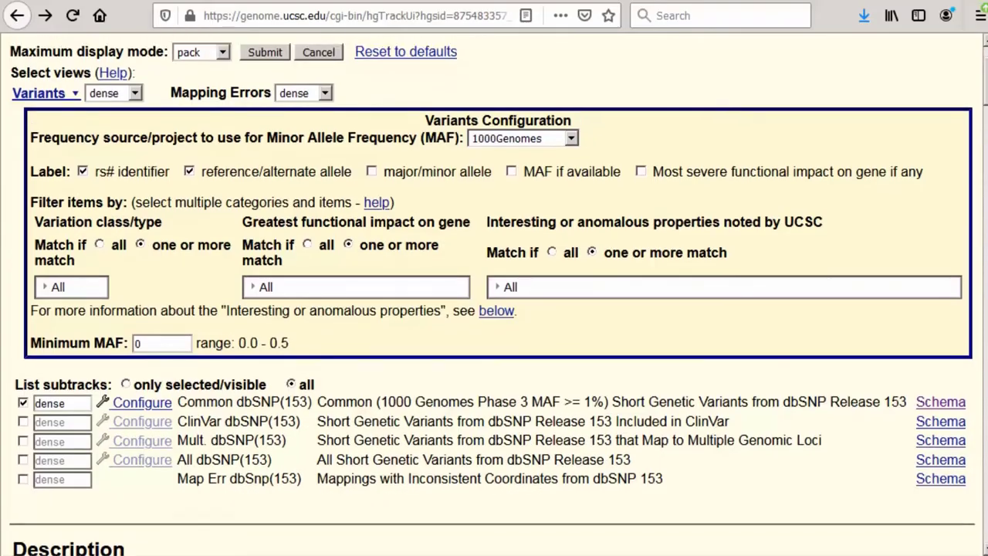
# Reload the browser view with "&dbSnp153Common=pack&dbSnp153ClinVar=dense&dbSnp153=dense" appended to the URL
pyautogui.scroll(2, 494, 309)
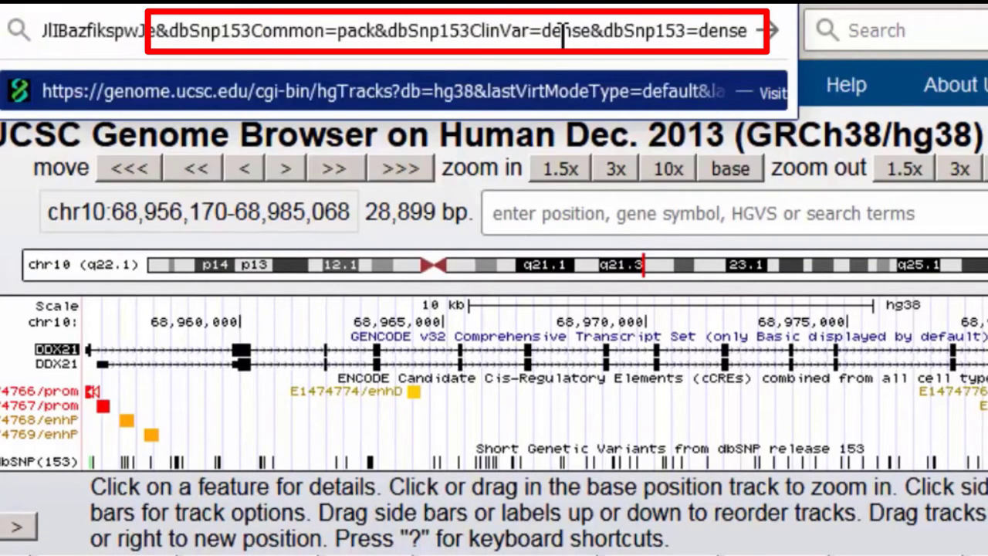
pyautogui.press('Return')
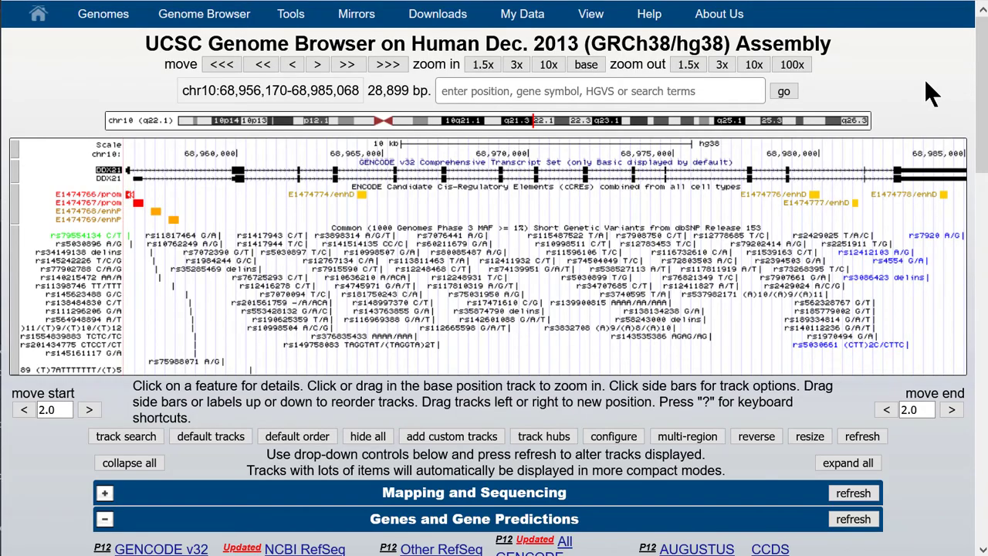
# Look at the Add Custom Tracks page and return to the genome browser view
pyautogui.click(485, 444)
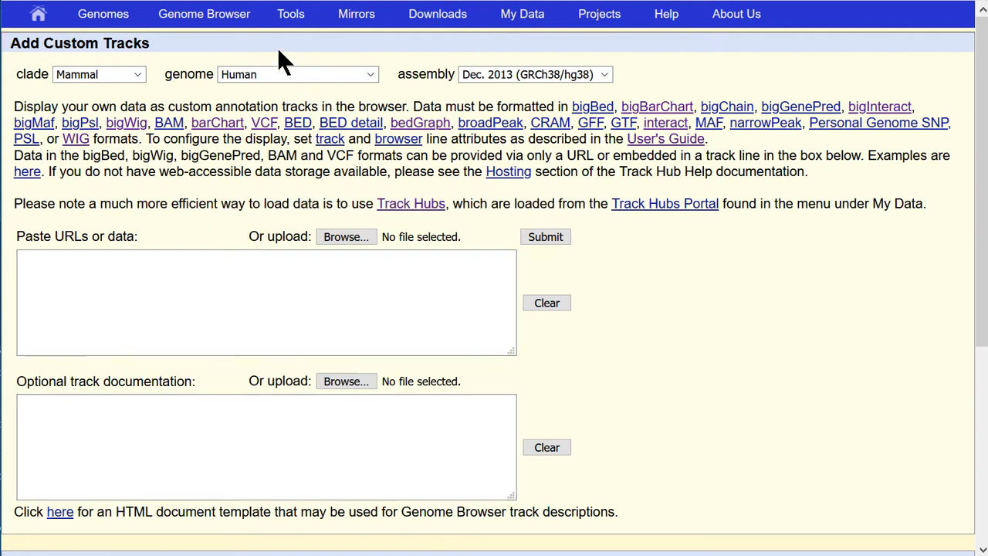
pyautogui.click(241, 24)
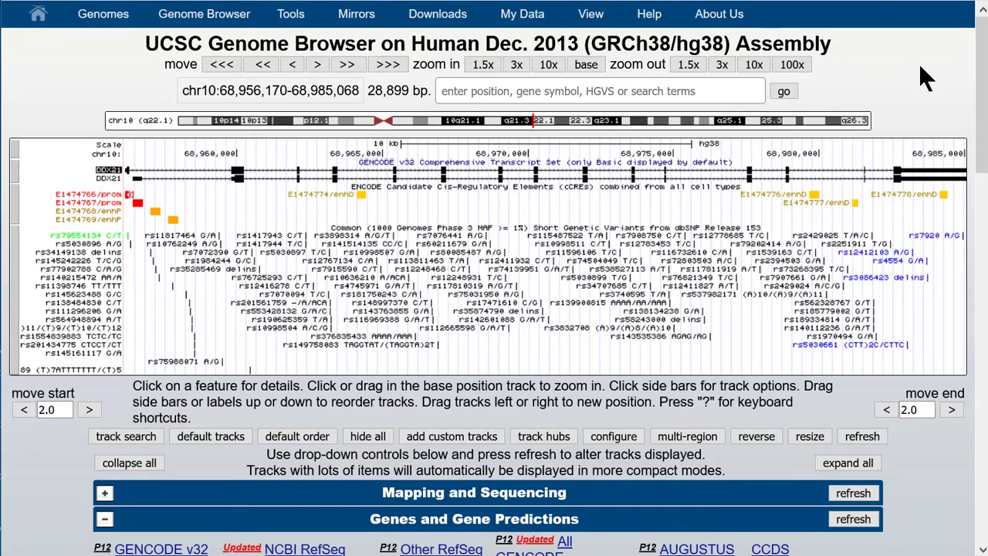
# Search the help pages in the Browser Documentation for "cyverse" and open the Track Hubs result
pyautogui.moveTo(666, 10)
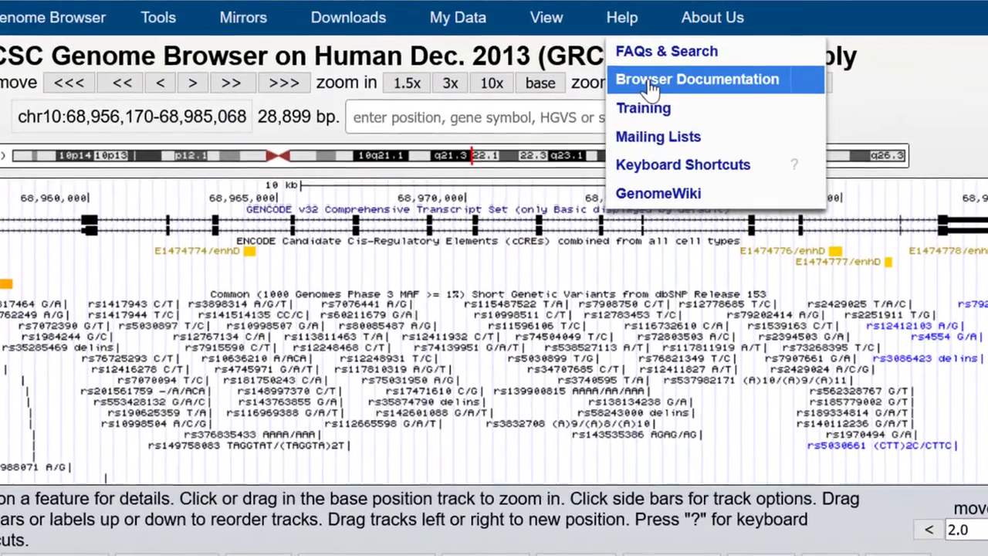
pyautogui.click(653, 83)
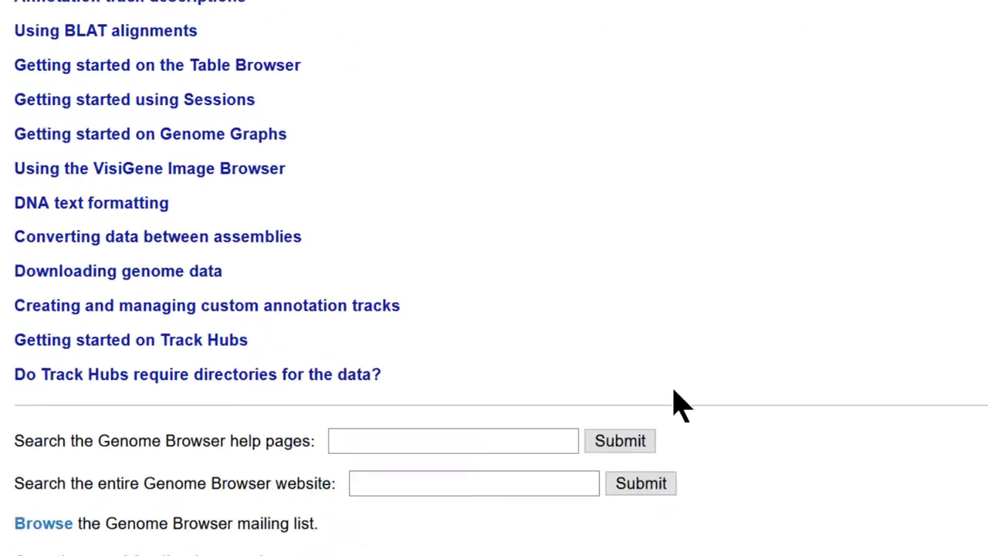
pyautogui.click(547, 441)
pyautogui.write('cyverse')
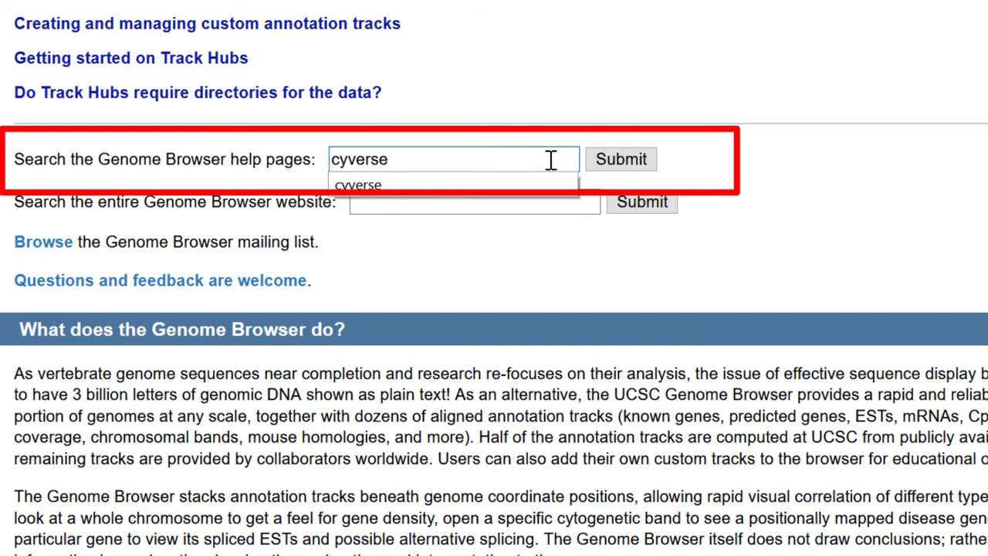
pyautogui.click(646, 162)
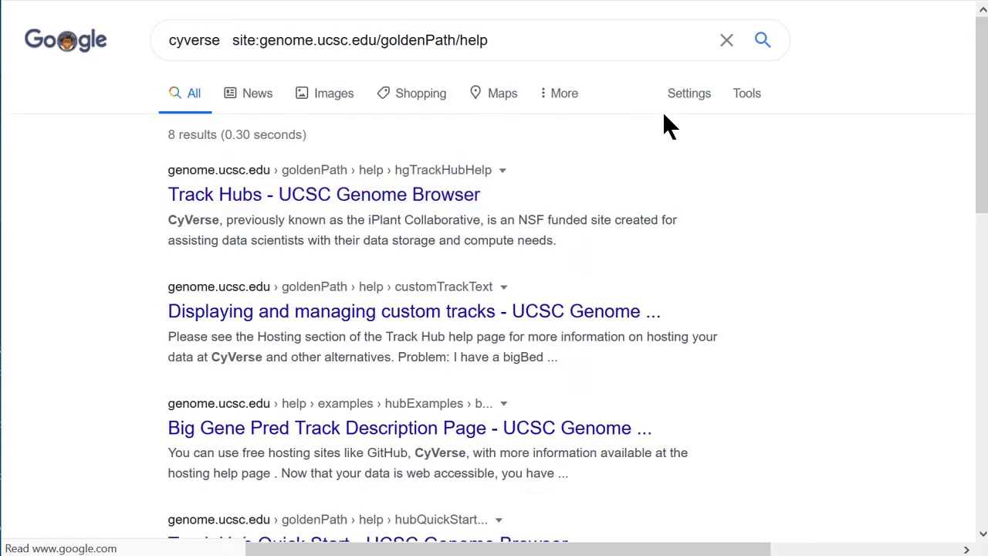
pyautogui.click(469, 195)
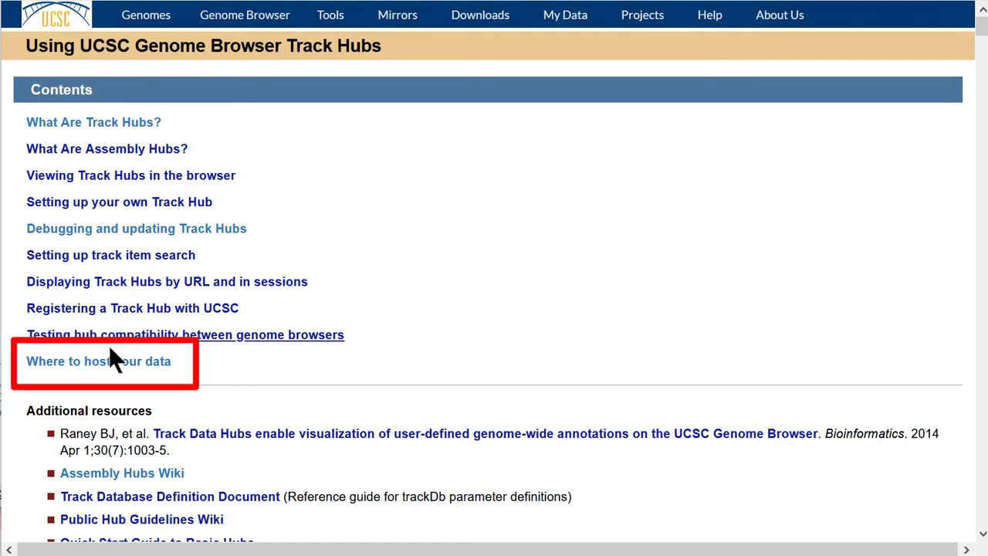
# Read the "Where to host your data" section of the Track Hubs help and return to the genome browser view
pyautogui.click(116, 369)
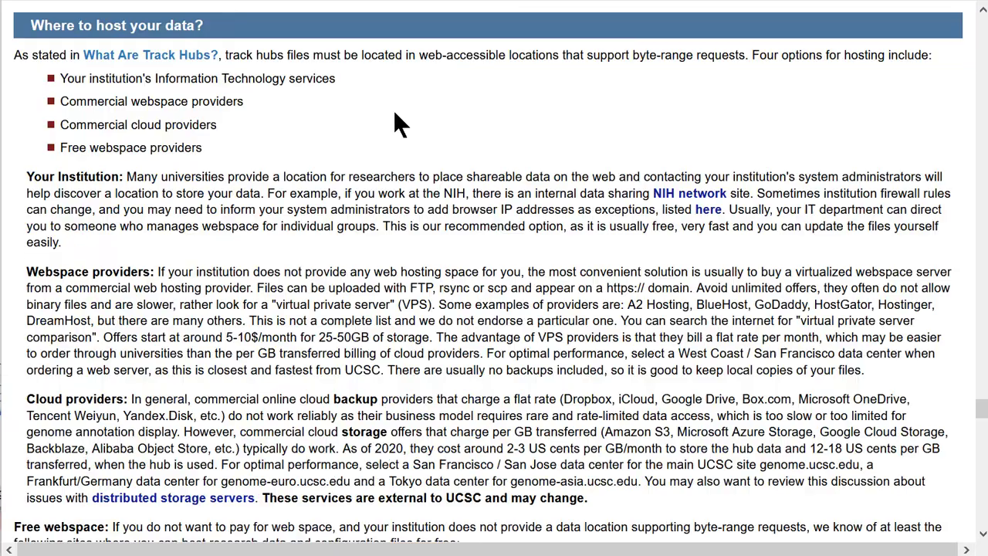
pyautogui.scroll(-2, 393, 110)
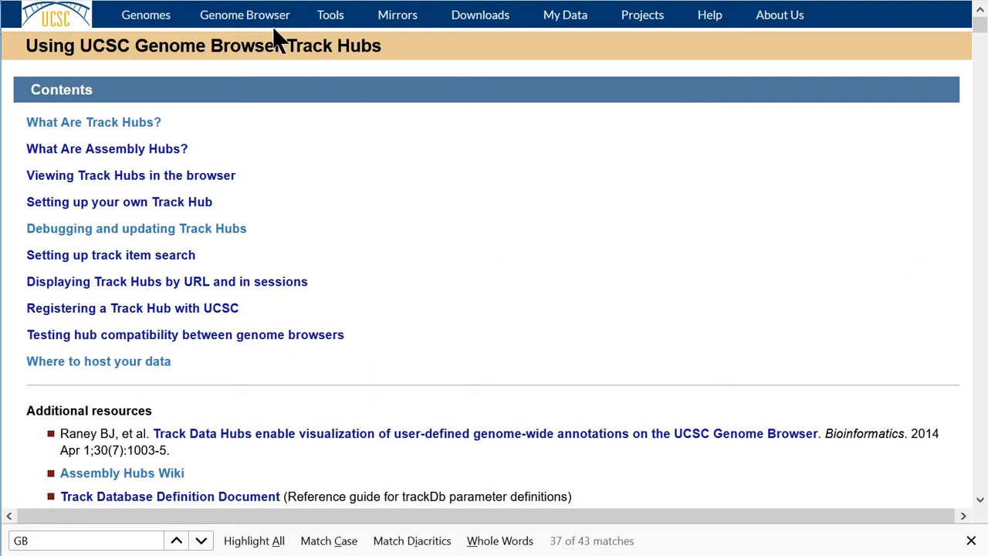
pyautogui.click(282, 22)
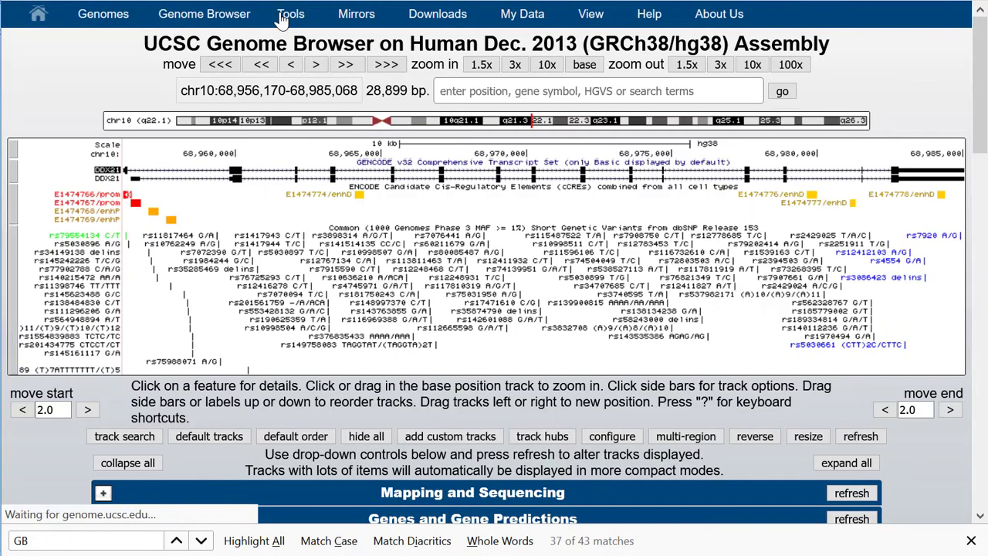
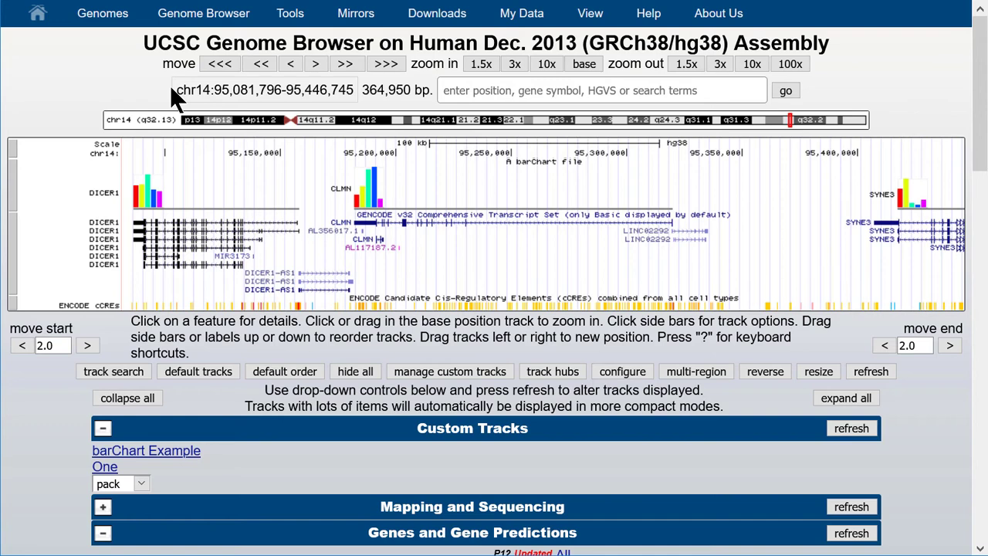
# Open the Track Hubs page from the genome browser view
pyautogui.moveTo(539, 22)
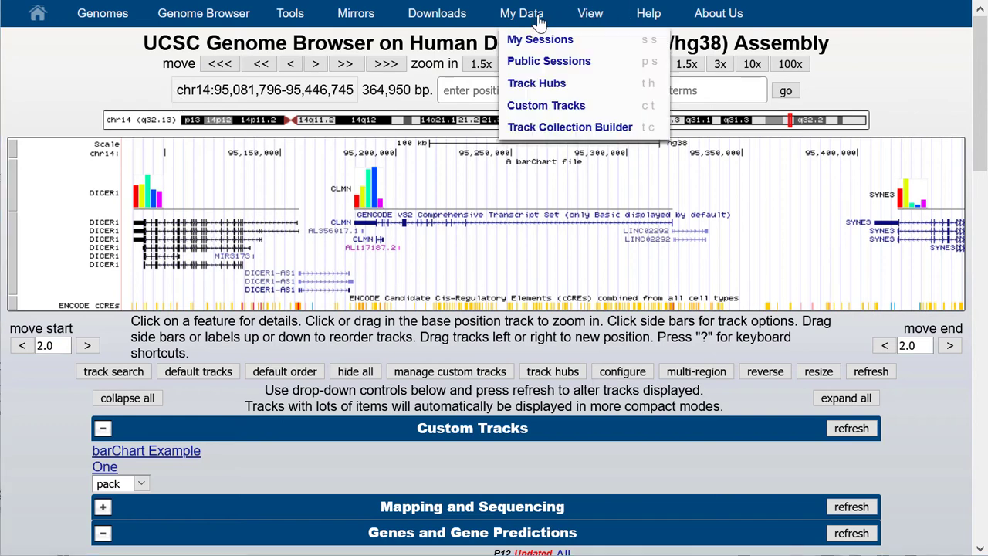
pyautogui.click(543, 84)
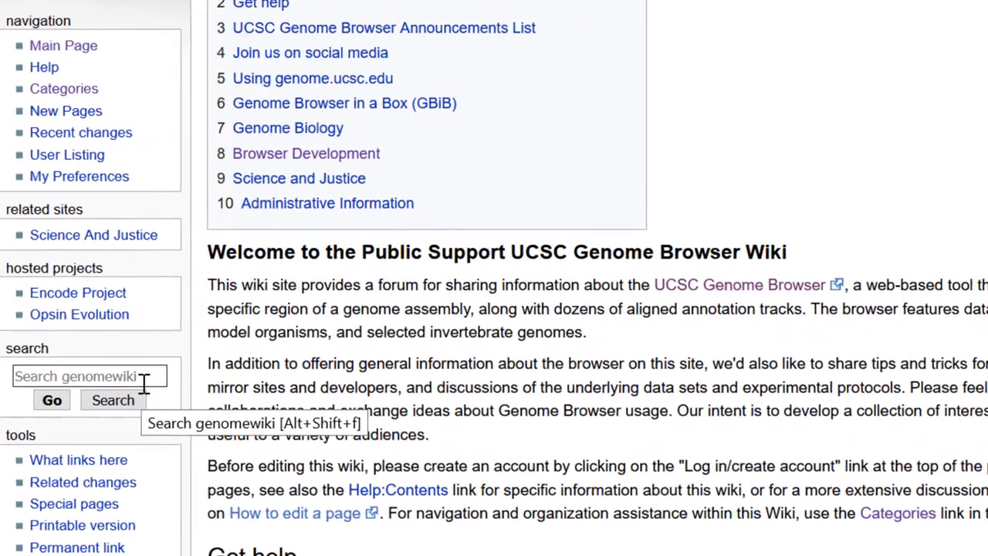
# Search the Genome Browser wiki for "excel" and open the "Spreadsheet links to Genome Browser views" page
pyautogui.click(144, 378)
pyautogui.write('excel')
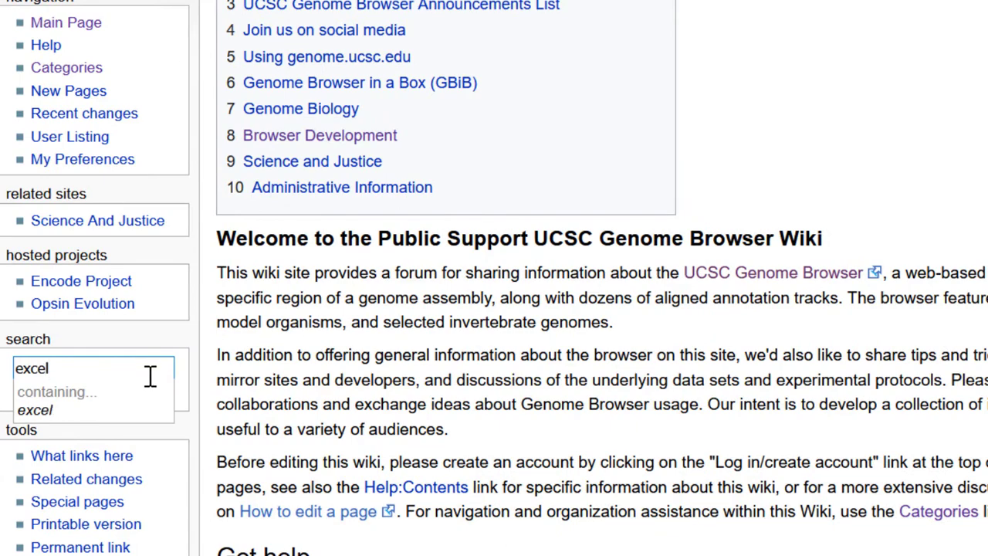
pyautogui.click(52, 395)
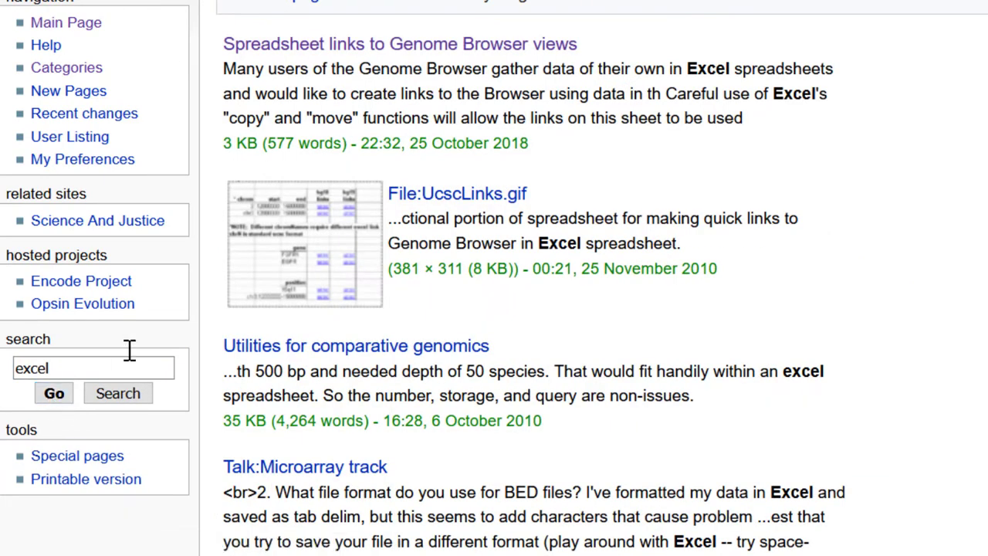
pyautogui.click(430, 59)
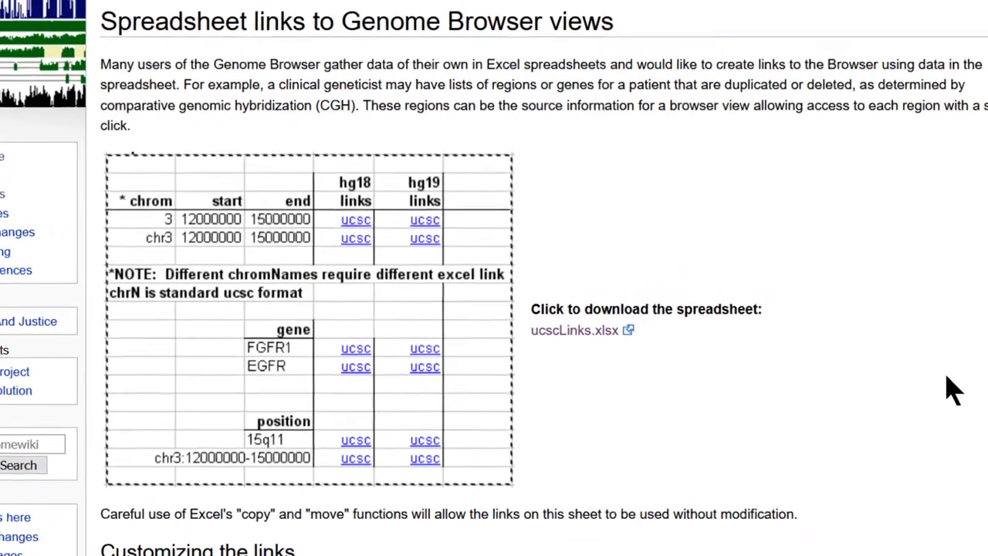
# Review the instructions for customizing the links and download the ucscLinks.xlsx spreadsheet
pyautogui.scroll(-8, 494, 278)
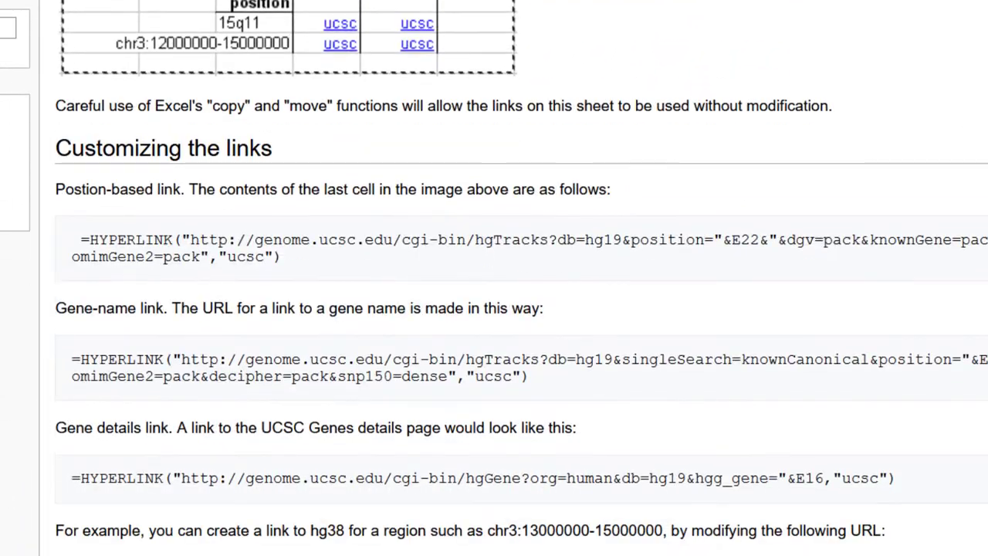
pyautogui.scroll(-7, 494, 278)
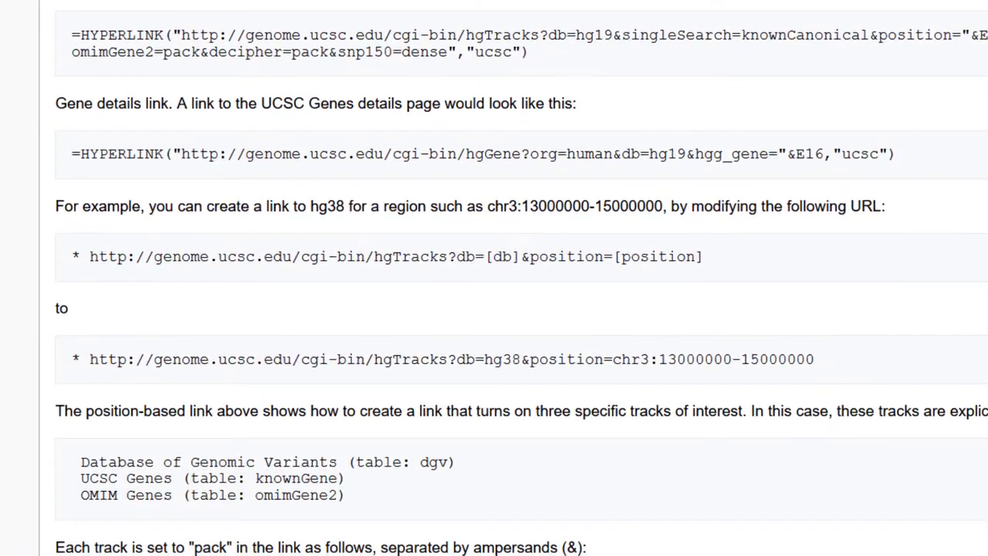
pyautogui.scroll(-5, 494, 278)
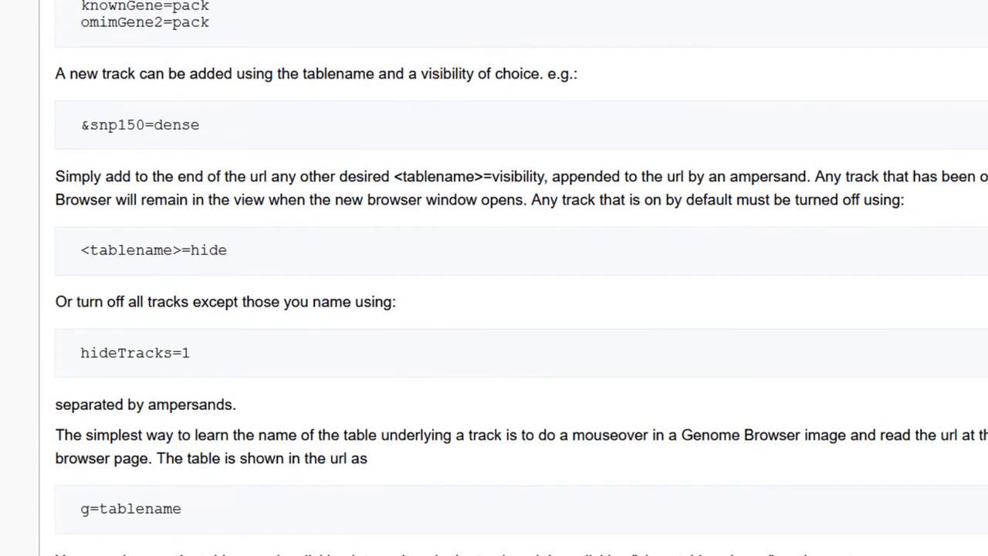
pyautogui.scroll(-2, 494, 278)
pyautogui.scroll(20, 494, 278)
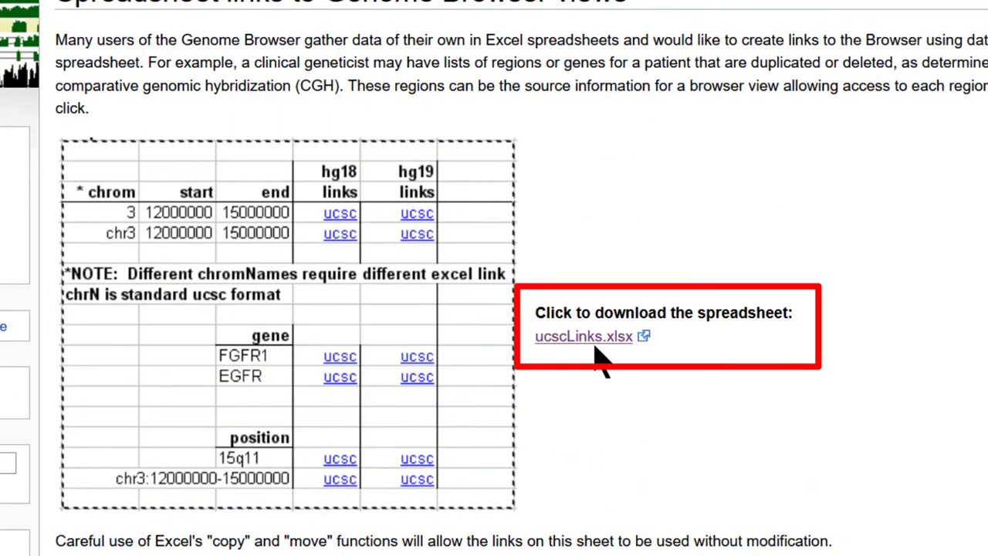
pyautogui.click(594, 344)
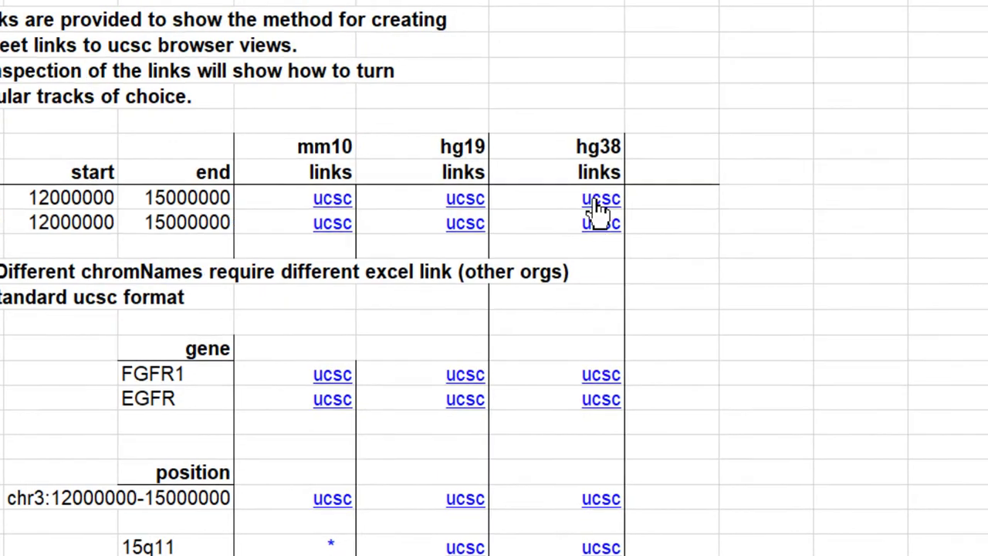
# Follow the first hg38 link in the spreadsheet, for chromosome 3 from 12000000 to 15000000, and return to the sheet
pyautogui.moveTo(609, 202)
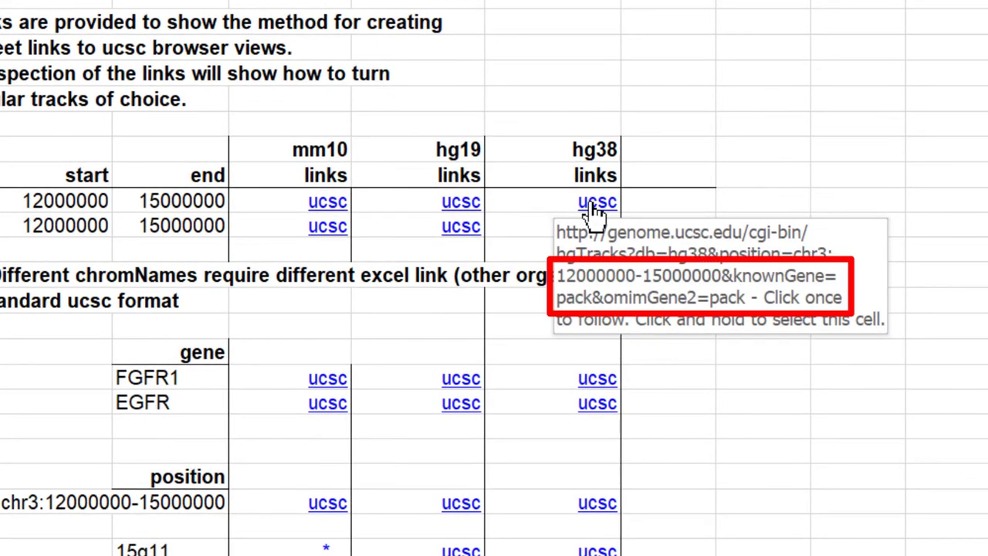
pyautogui.click(593, 207)
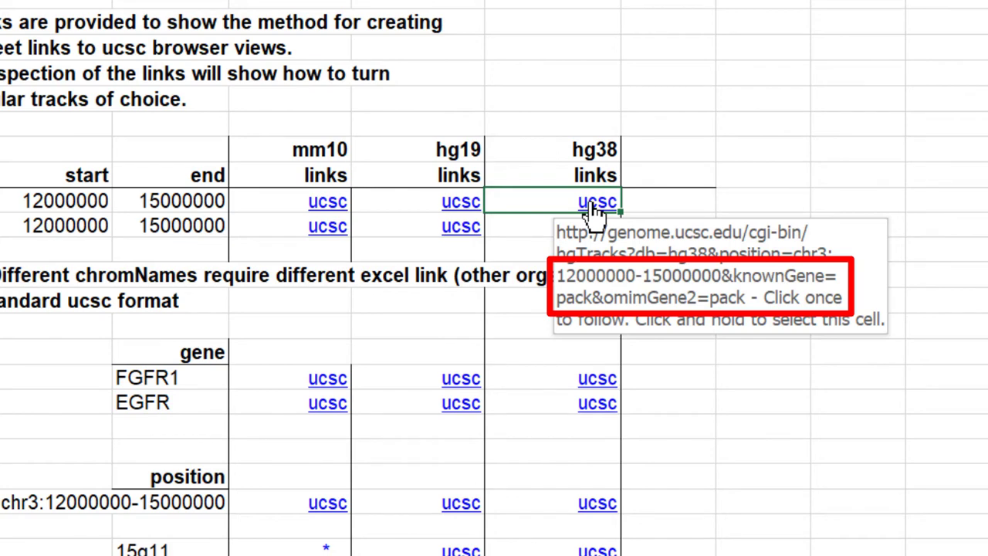
pyautogui.click(596, 203)
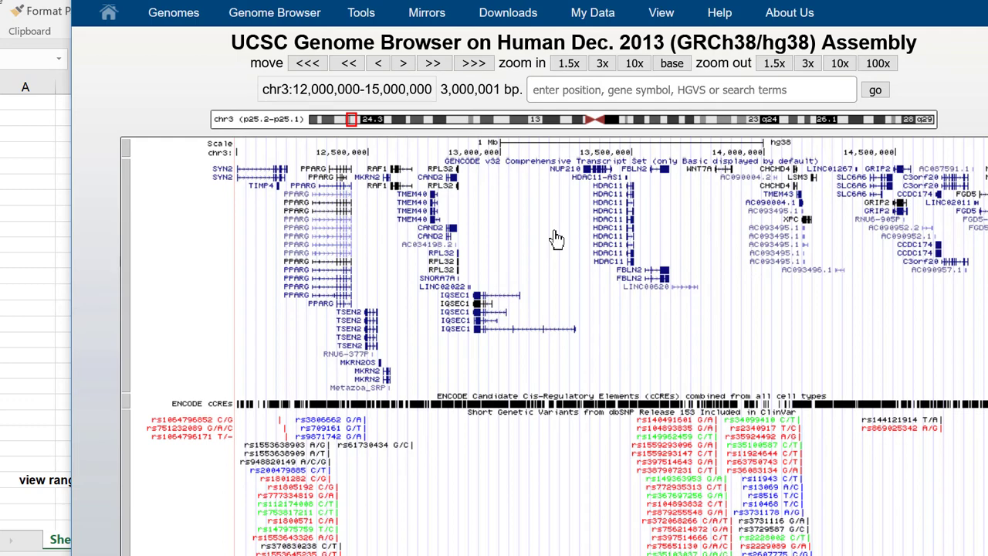
pyautogui.hotkey('alt', 'Tab')
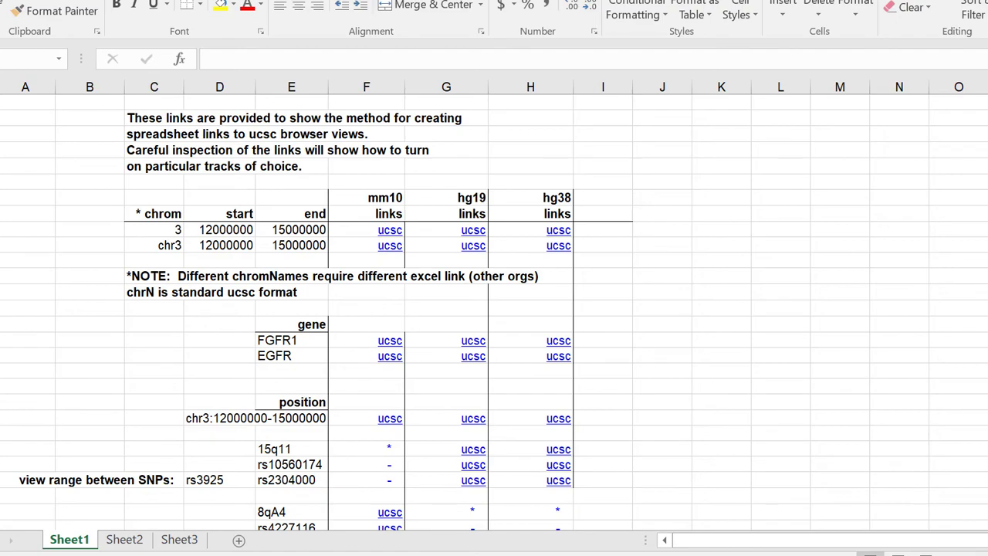
# Number the cells in the row above the link headings 1 to 5, from column G back to column C
pyautogui.click(494, 180)
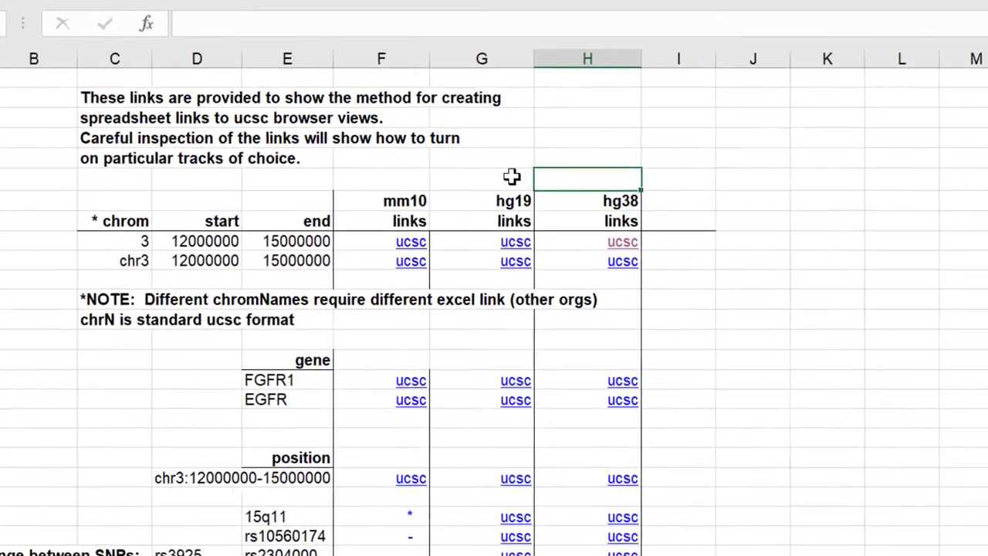
pyautogui.click(510, 176)
pyautogui.write('1')
pyautogui.press('Left')
pyautogui.write('2')
pyautogui.press('Left')
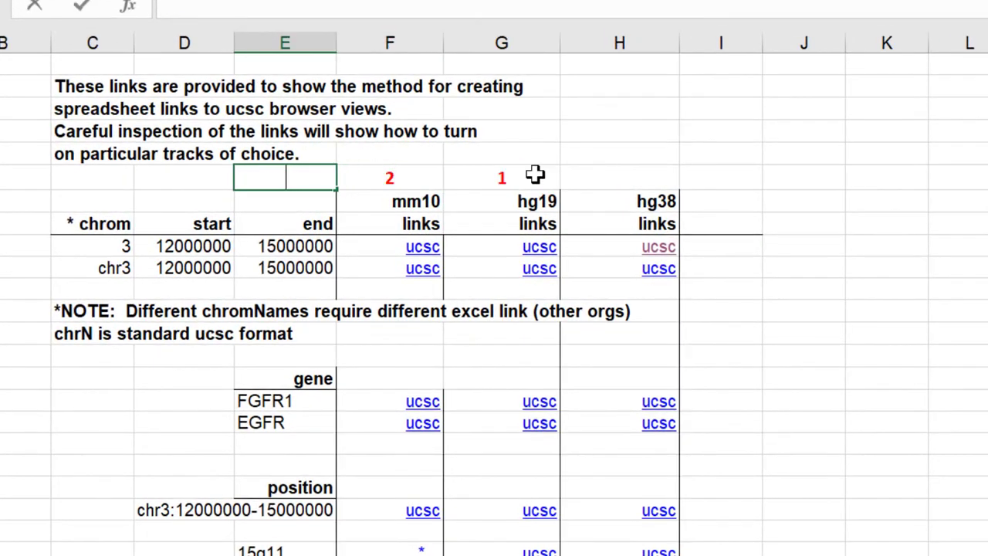
pyautogui.write('3')
pyautogui.press('Left')
pyautogui.write('4')
pyautogui.press('Left')
pyautogui.write('5')
pyautogui.press('Left')
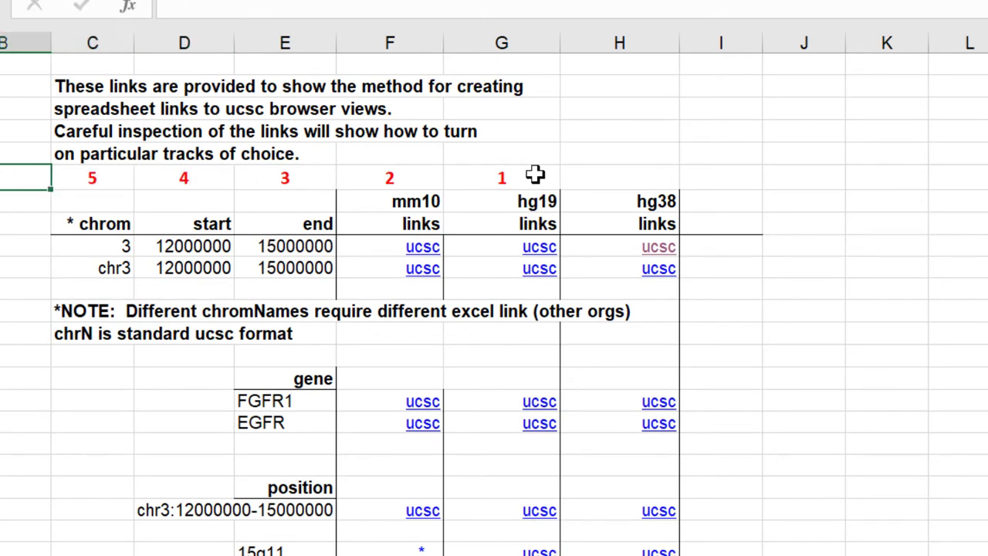
# Copy the hg38 link of the chr3 row into G5:G8 of the genecoordsHg38 sheet and follow the FGF2 row's link
pyautogui.rightClick(664, 285)
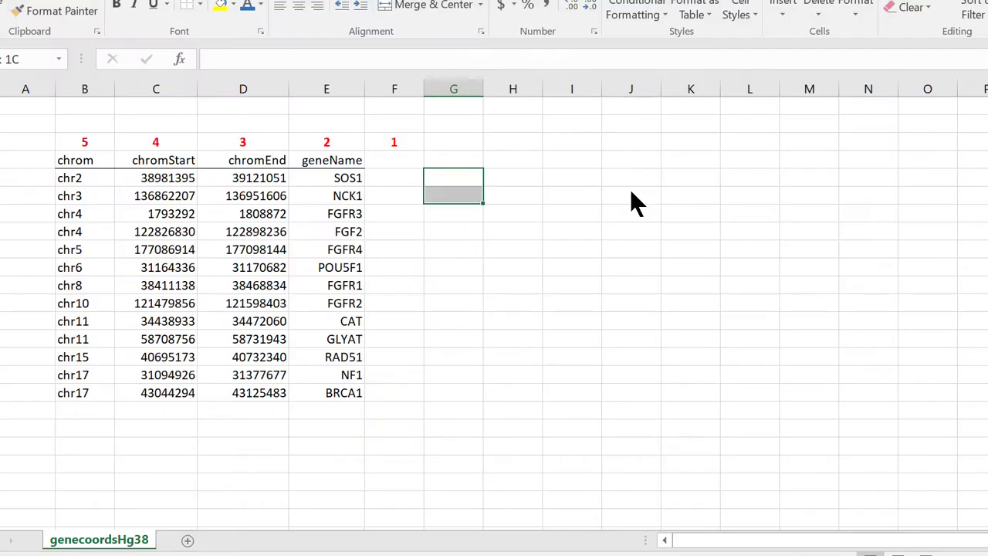
pyautogui.hotkey('shift', 'Down')
pyautogui.hotkey('shift', 'Down')
pyautogui.write('ucsc ucsc ucsc ucsc')
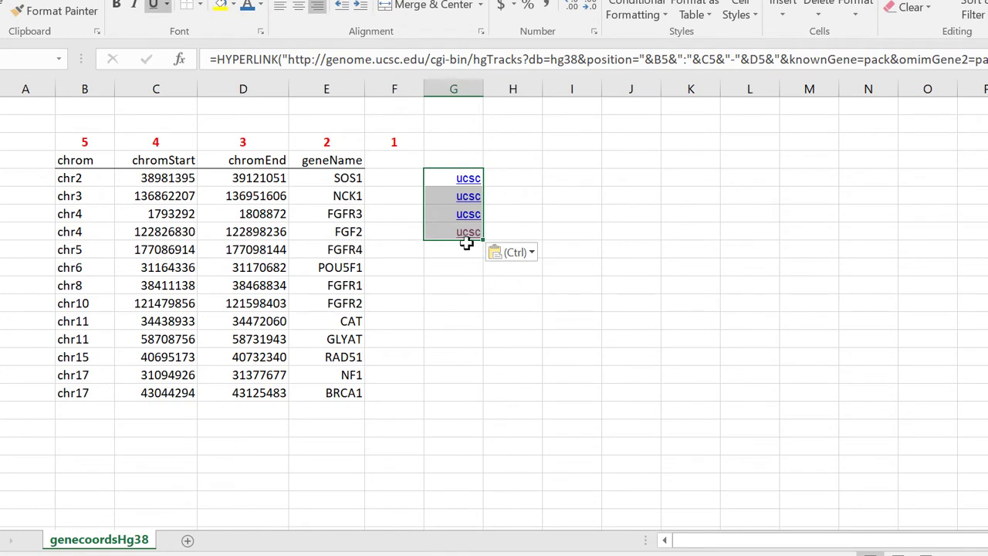
pyautogui.click(468, 238)
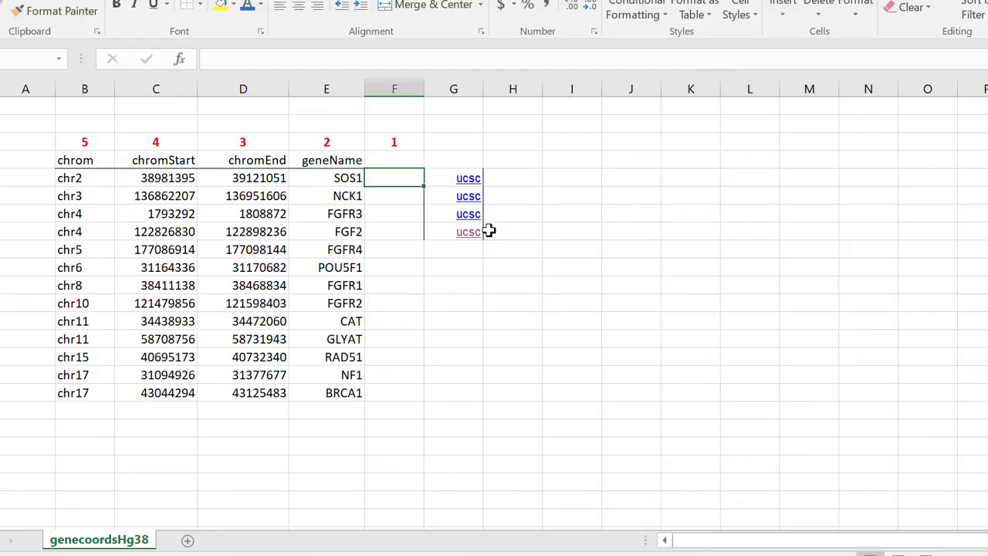
# Enter "data" in F5 and copy it across F5:M17, filling eight columns beside every gene row
pyautogui.write('data')
pyautogui.press('Return')
pyautogui.press('Up')
pyautogui.hotkey('shift', 'Right')
pyautogui.hotkey('shift', 'Right')
pyautogui.hotkey('shift', 'Right')
pyautogui.hotkey('shift', 'Right')
pyautogui.hotkey('shift', 'Right')
pyautogui.hotkey('shift', 'Right')
pyautogui.hotkey('shift', 'Right')
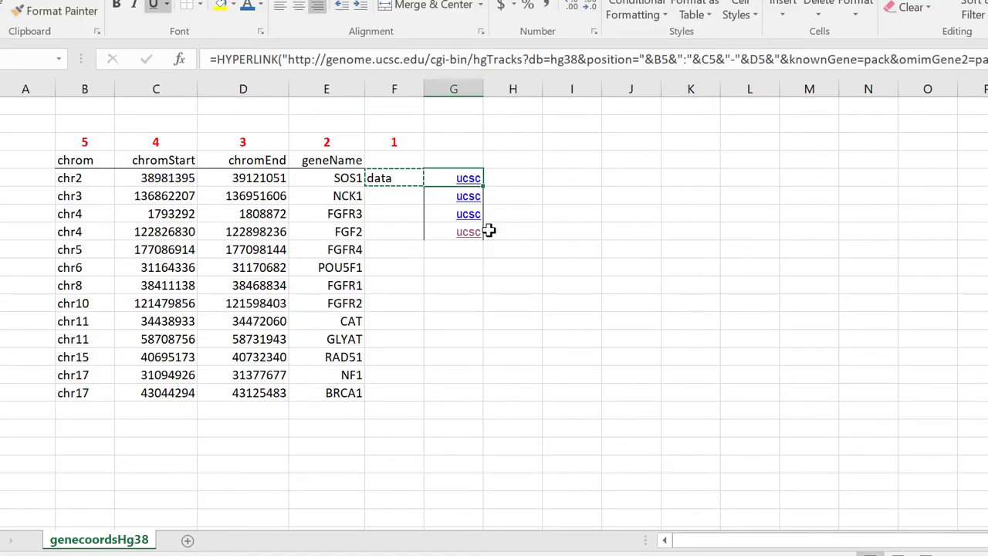
pyautogui.hotkey('shift', 'Down')
pyautogui.hotkey('shift', 'Down')
pyautogui.hotkey('shift', 'Down')
pyautogui.hotkey('shift', 'Down')
pyautogui.hotkey('shift', 'Down')
pyautogui.hotkey('shift', 'Down')
pyautogui.hotkey('shift', 'Down')
pyautogui.hotkey('shift', 'Down')
pyautogui.hotkey('shift', 'Down')
pyautogui.hotkey('shift', 'Down')
pyautogui.hotkey('shift', 'Down')
pyautogui.hotkey('shift', 'Down')
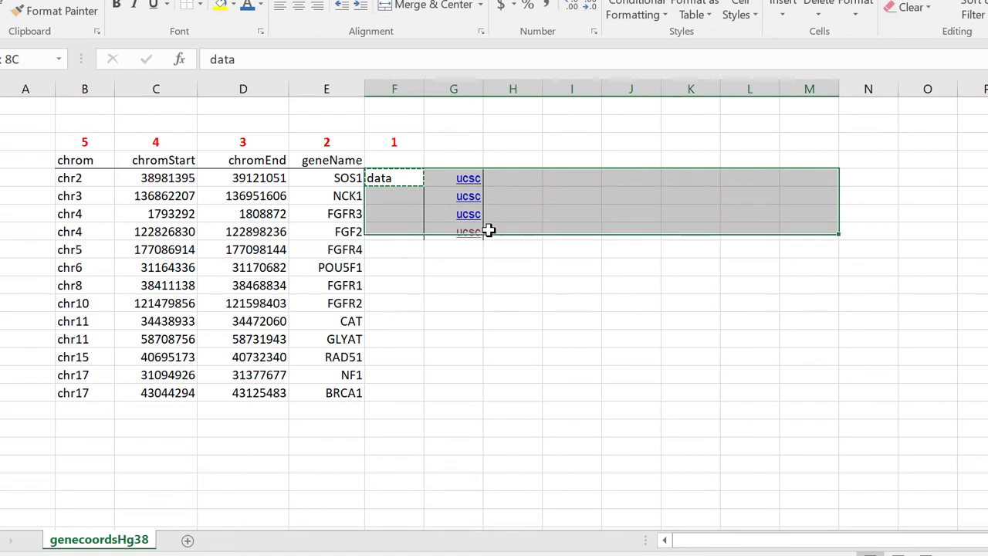
pyautogui.write('data\tdata\tdata\tdata\tdata\tdata\tdata\tdata data\tdata\tdata\tdata\tdata\tdata\tdata\tdata data\tdata\tdata\tdata\tdata\tdata\tdata\tdata data\tdata\tdata\tdata\tdata\tdata\tdata\tdata data\tdata\tdata\tdata\tdata\tdata\tdata\tdata data\tdata\tdata\tdata\tdata\tdata\tdata\tdata data\tdata\tdata\tdata\tdata\tdata\tdata\tdata data\tdata\tdata\tdata\tdata\tdata\tdata\tdata data\tdata\tdata\tdata\tdata\tdata\tdata\tdata data\tdata\tdata\tdata\tdata\tdata\tdata\tdata data\tdata\tdata\tdata\tdata\tdata\tdata\tdata data\tdata\tdata\tdata\tdata\tdata\tdata\tdata data\tdata\tdata\tdata\tdata\tdata\tdata\tdata')
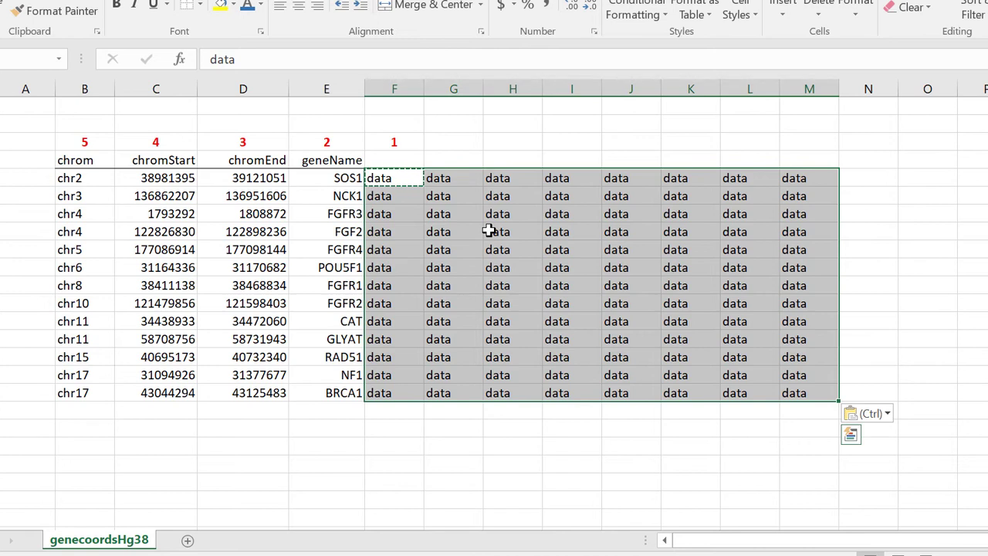
pyautogui.click(489, 230)
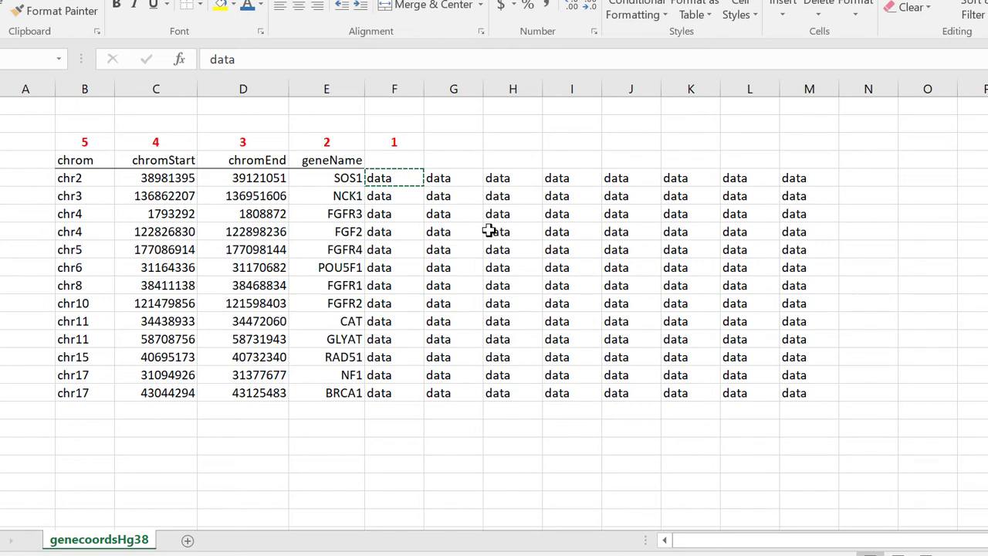
pyautogui.press('Escape')
# Paste the hg38 ucsc link into G3 and move it to N3, past the last data column
pyautogui.press('Up')
pyautogui.press('Up')
pyautogui.press('Right')
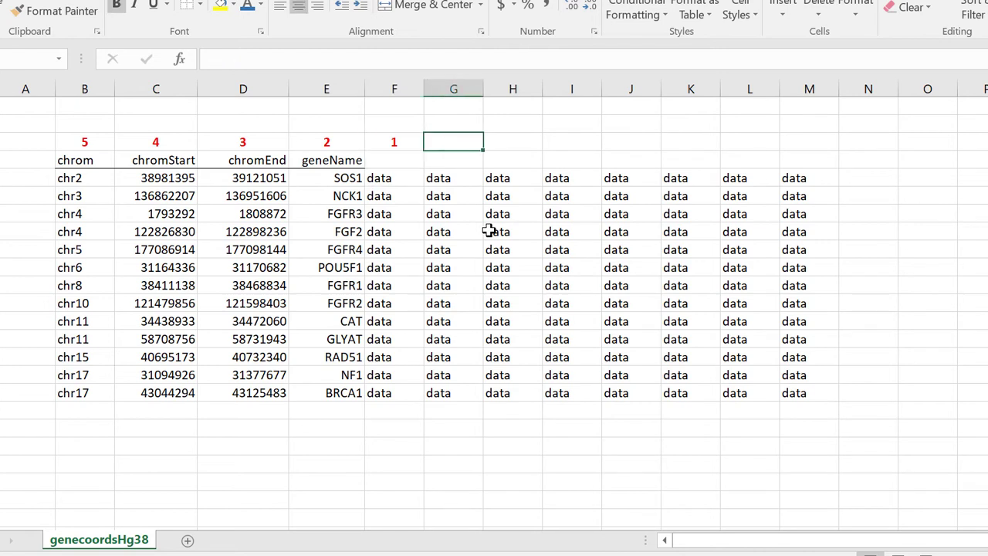
pyautogui.hotkey('ctrl', 'v')
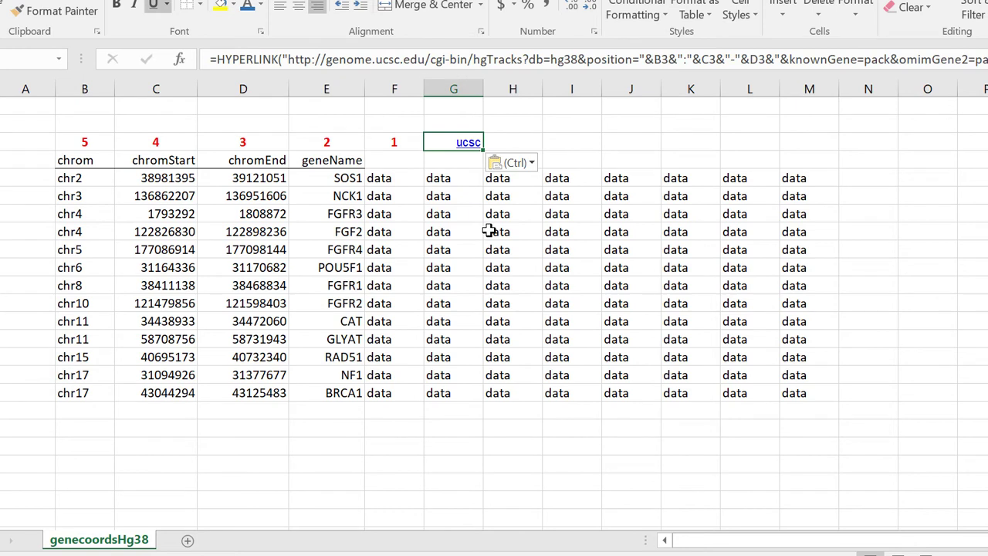
pyautogui.moveTo(485, 145); pyautogui.dragTo(876, 142)
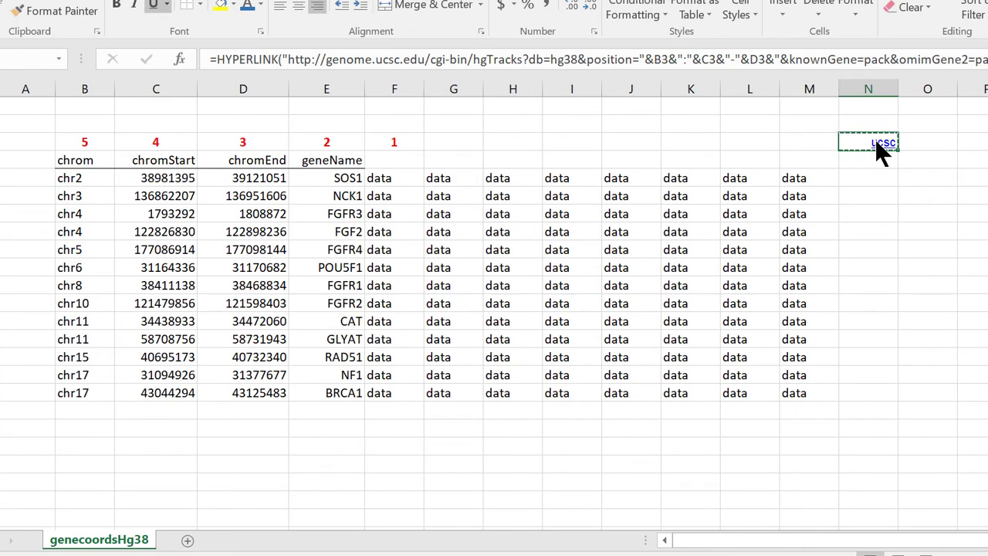
# Copy the ucsc link from N3 into N5 on the SOS1 row
pyautogui.hotkey('ctrl', 'c')
pyautogui.press('Down')
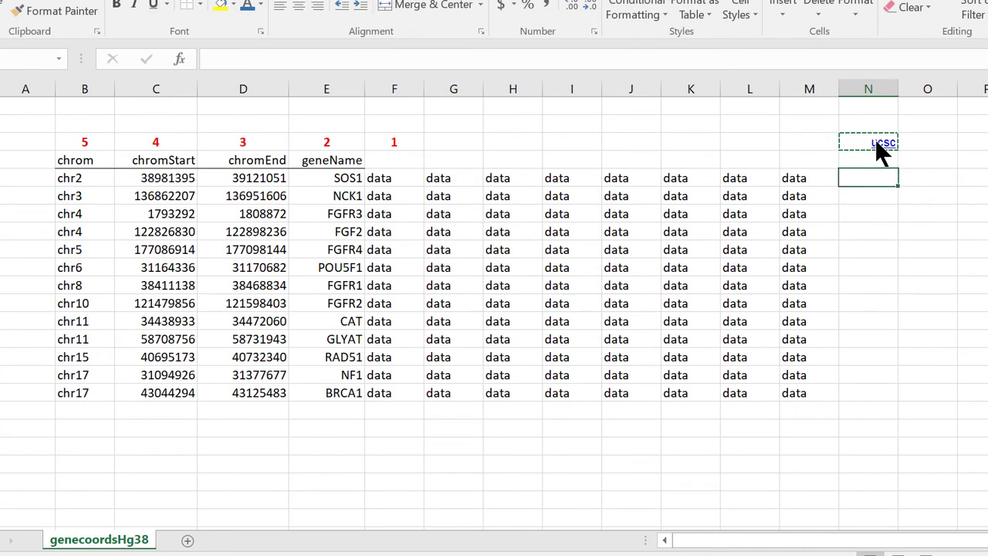
pyautogui.hotkey('ctrl', 'v')
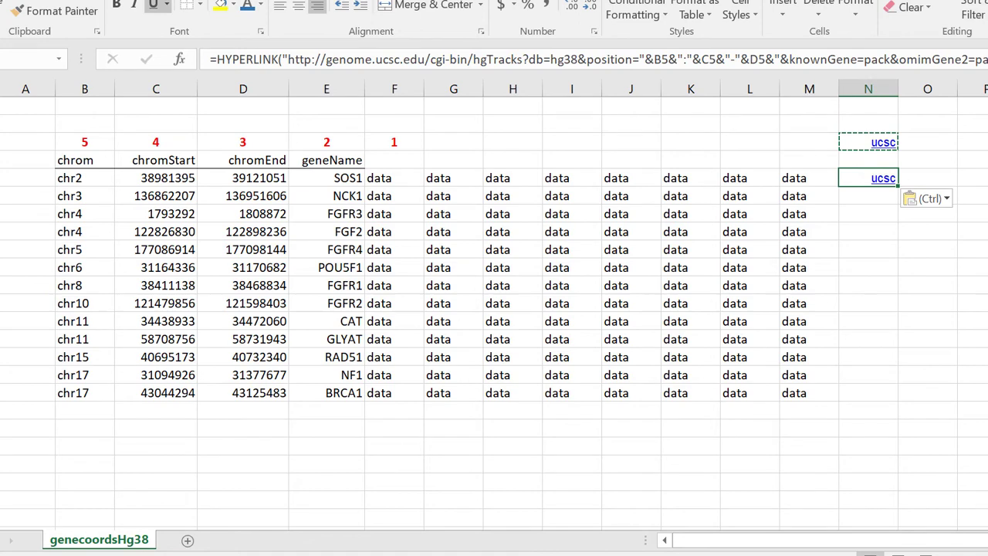
# Insert "&dbSnp153Composite=hide" into the N5 link formula, directly before "&knownGene=pack"
pyautogui.click(782, 60)
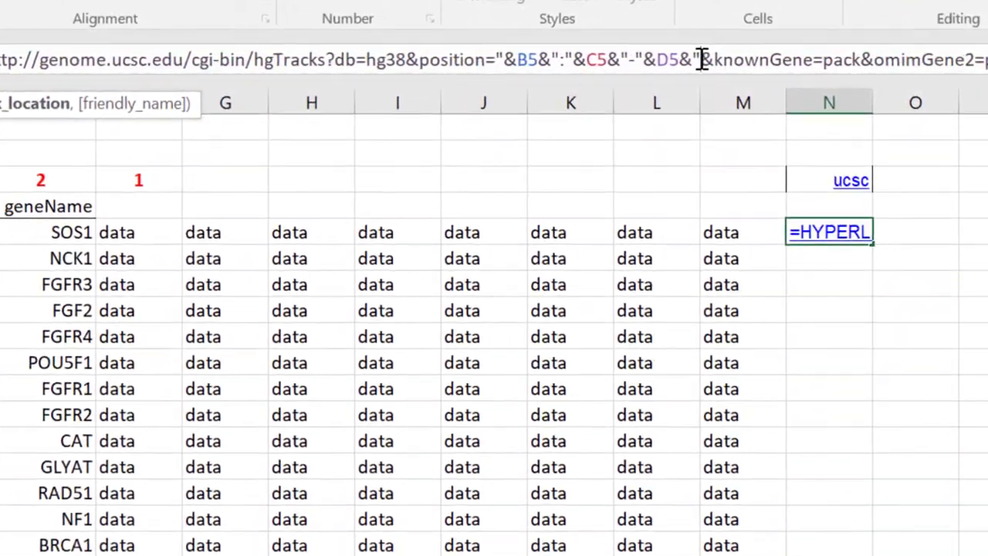
pyautogui.click(693, 60)
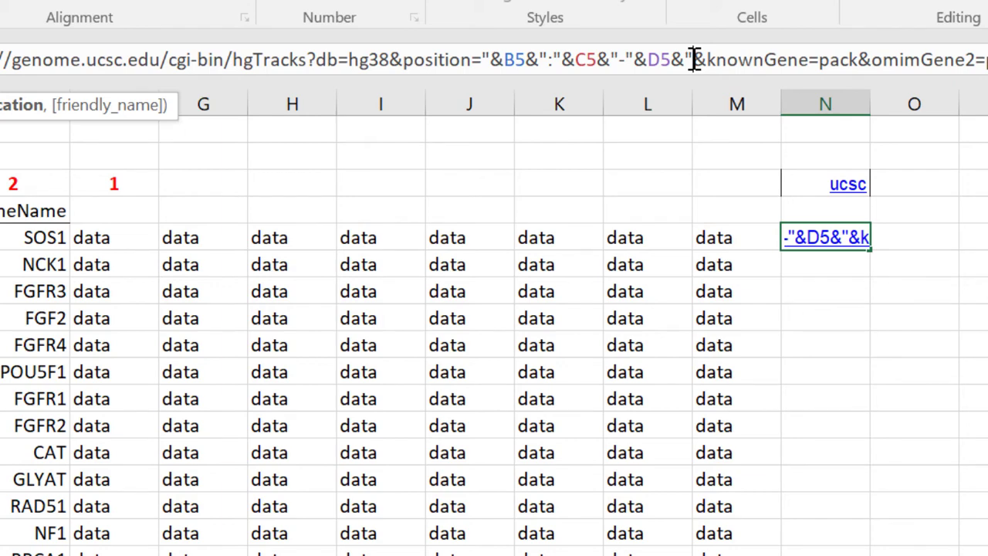
pyautogui.write('&dbSnp153Composite')
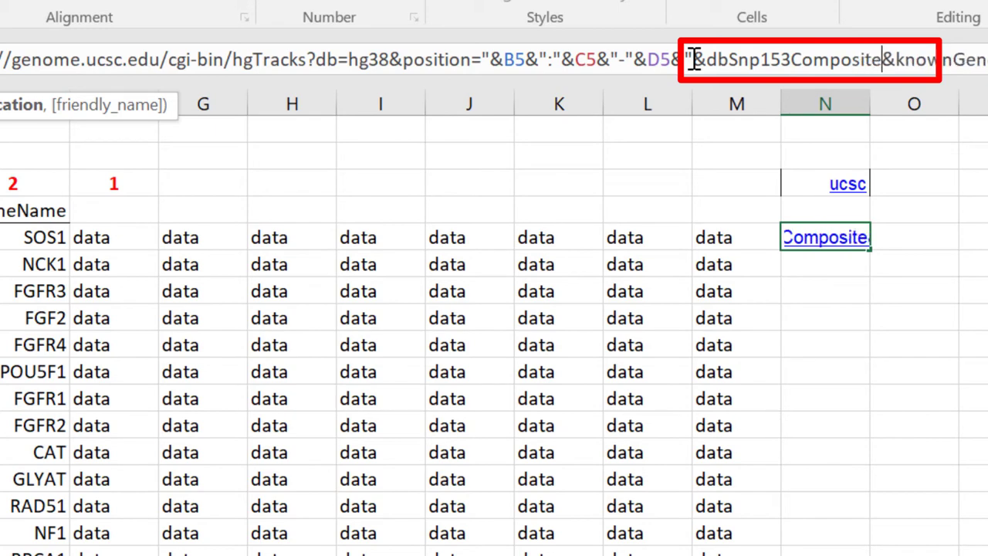
pyautogui.write('=hide')
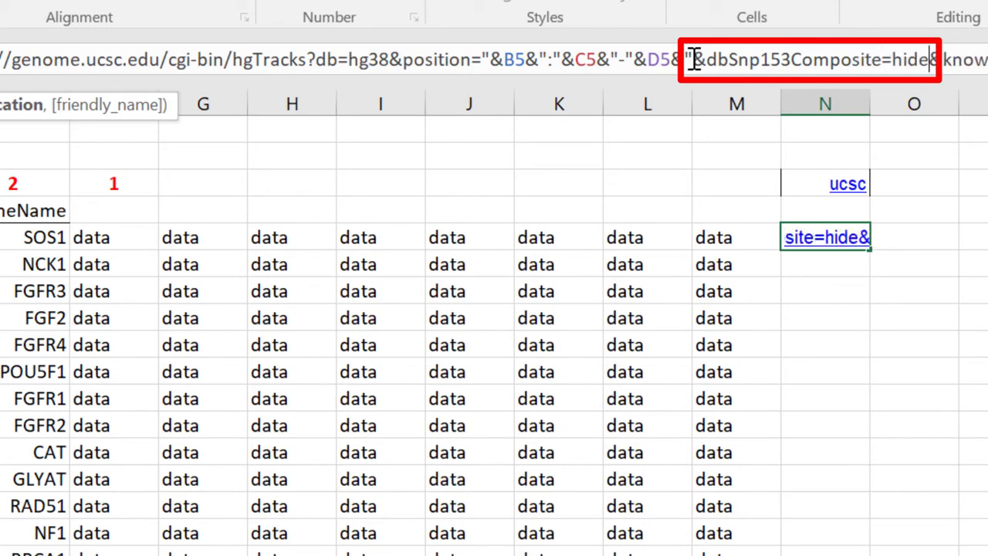
pyautogui.hotkey('ctrl', 'Return')
# Copy the edited ucsc link from N5 down to N6:N17, covering every remaining gene row
pyautogui.hotkey('ctrl', 'c')
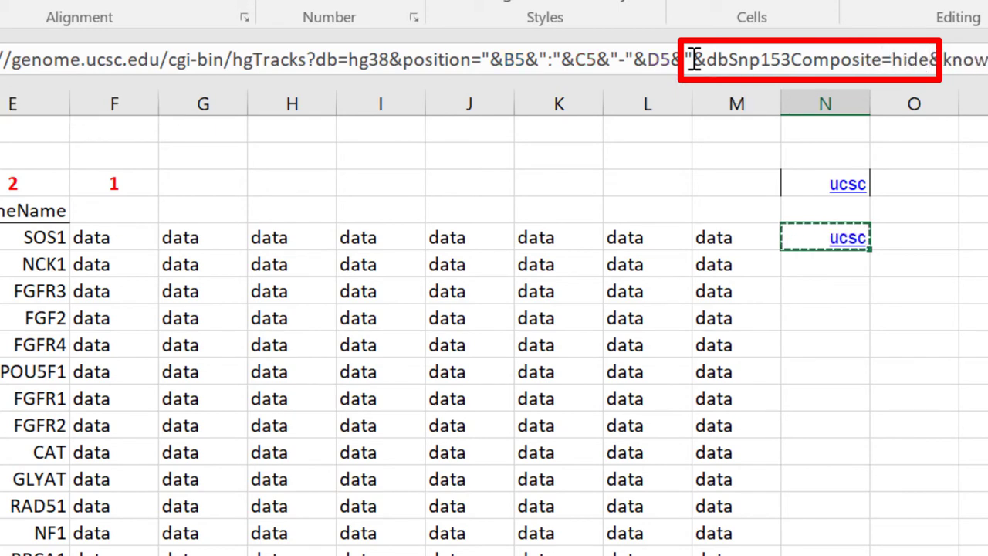
pyautogui.press('Down')
pyautogui.hotkey('shift', 'Down')
pyautogui.hotkey('shift', 'Down')
pyautogui.hotkey('shift', 'Down')
pyautogui.hotkey('shift', 'Down')
pyautogui.hotkey('shift', 'Down')
pyautogui.hotkey('shift', 'Down')
pyautogui.hotkey('shift', 'Down')
pyautogui.hotkey('shift', 'Down')
pyautogui.hotkey('shift', 'Down')
pyautogui.hotkey('shift', 'Down')
pyautogui.hotkey('shift', 'Down')
pyautogui.hotkey('shift', 'Down')
pyautogui.hotkey('shift', 'Down')
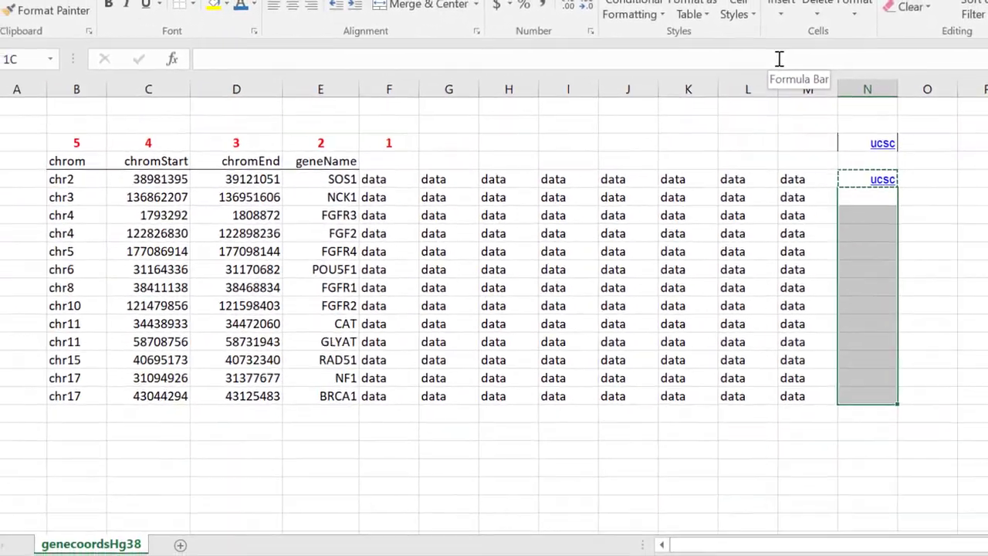
pyautogui.hotkey('ctrl', 'v')
# Inspect the cell references in the N6 link formula, and follow the ucsc link on the POU5F1 row
pyautogui.click(787, 58)
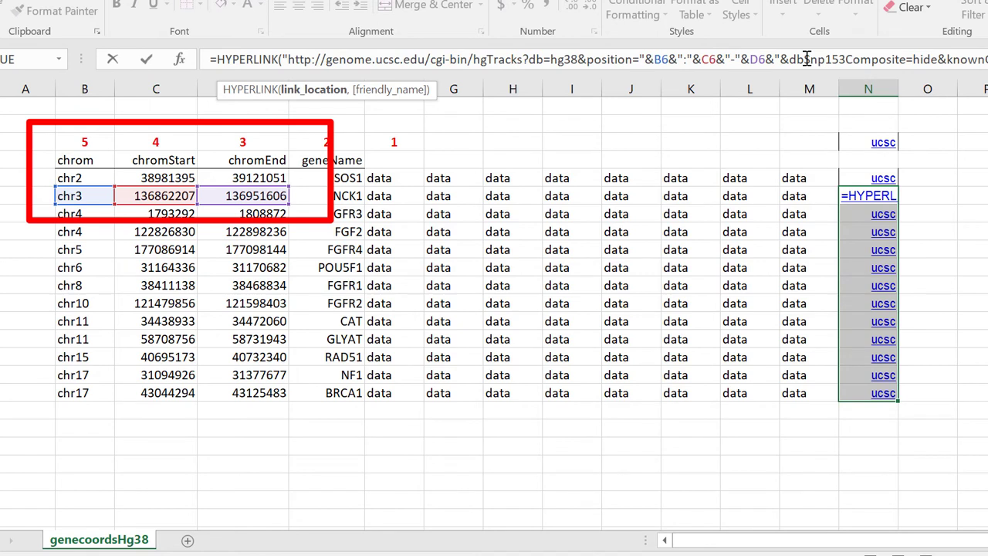
pyautogui.press('Escape')
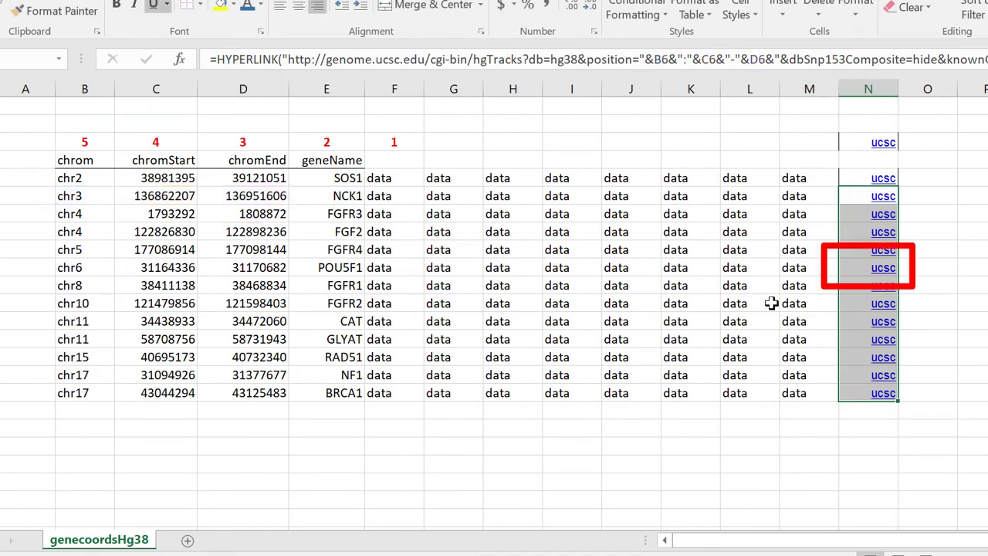
pyautogui.click(888, 272)
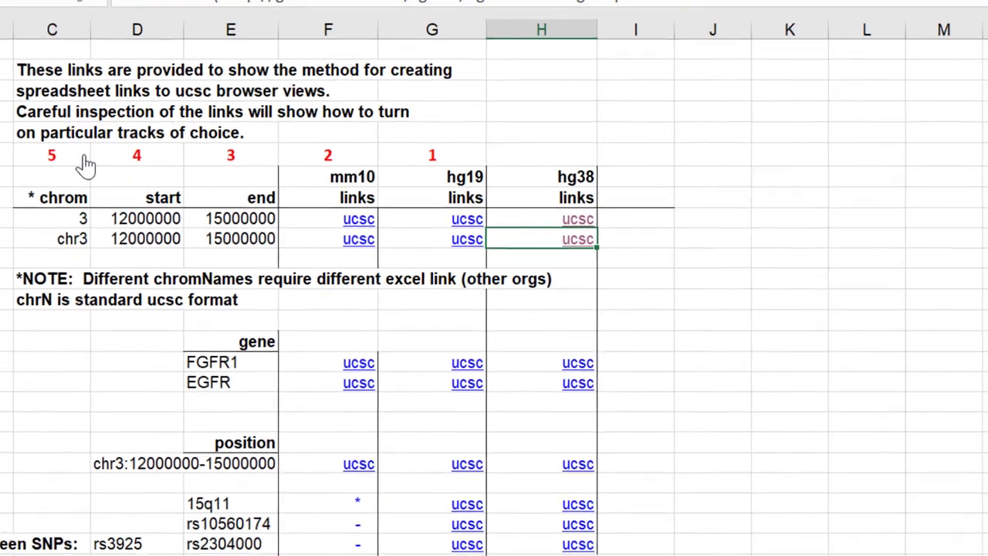
# Copy the hg38 ucsc link of the FGFR1 gene row in the example links sheet
pyautogui.press('Down')
pyautogui.press('Down')
pyautogui.press('Down')
pyautogui.press('Down')
pyautogui.press('Down')
pyautogui.press('Down')
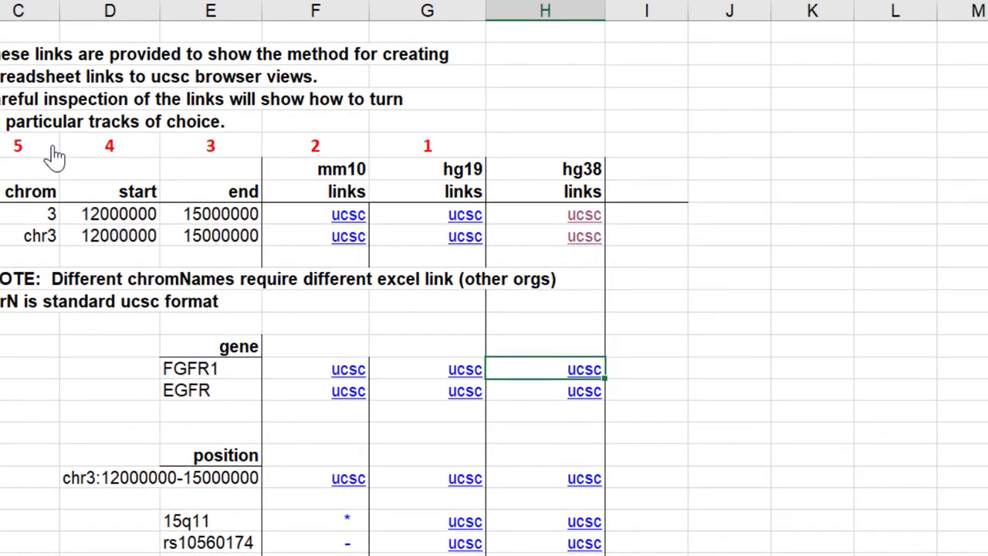
pyautogui.hotkey('ctrl', 'c')
pyautogui.press('Up')
pyautogui.press('Up')
pyautogui.press('Up')
pyautogui.press('Up')
pyautogui.press('Up')
pyautogui.press('Up')
pyautogui.press('Up')
pyautogui.press('Up')
pyautogui.press('Up')
pyautogui.press('Up')
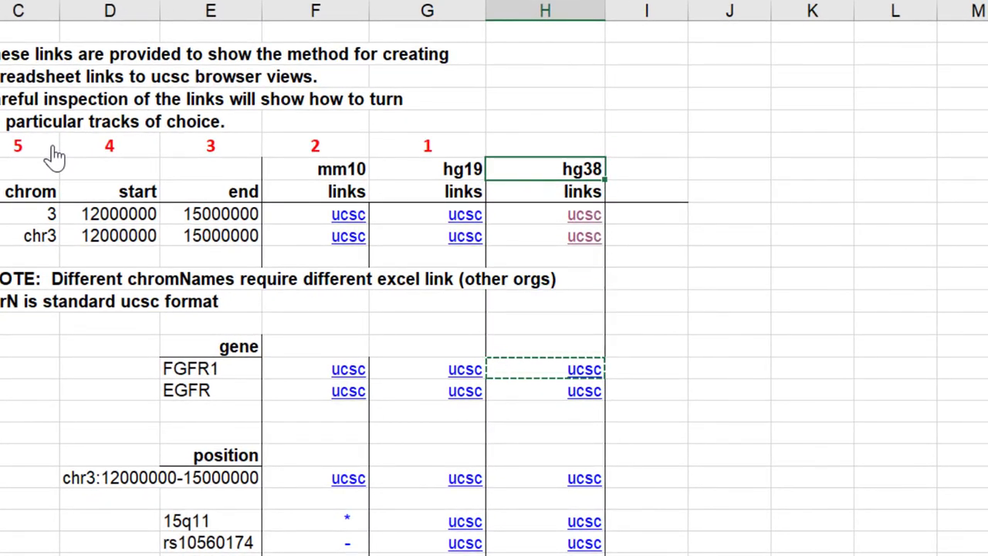
# Copy the red column numbers 3, 2 and 1 from columns E:G into the blank row above the gene header
pyautogui.press('Left')
pyautogui.hotkey('shift', 'Left')
pyautogui.hotkey('shift', 'Left')
pyautogui.hotkey('ctrl', 'v')
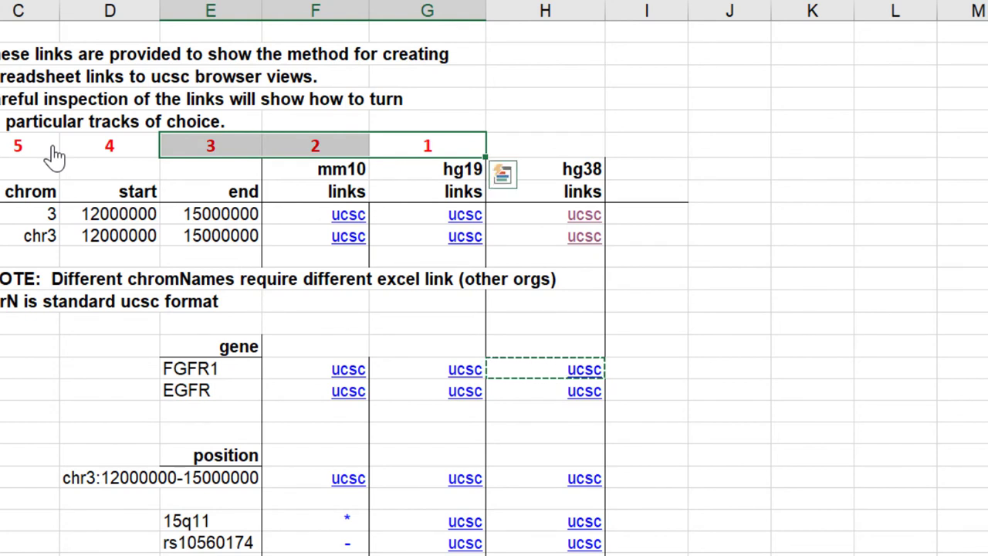
pyautogui.hotkey('ctrl', 'c')
pyautogui.press('Down')
pyautogui.press('Down')
pyautogui.press('Down')
pyautogui.press('Down')
pyautogui.press('Down')
pyautogui.press('Down')
pyautogui.press('Down')
pyautogui.press('Down')
pyautogui.press('Left')
pyautogui.press('Left')
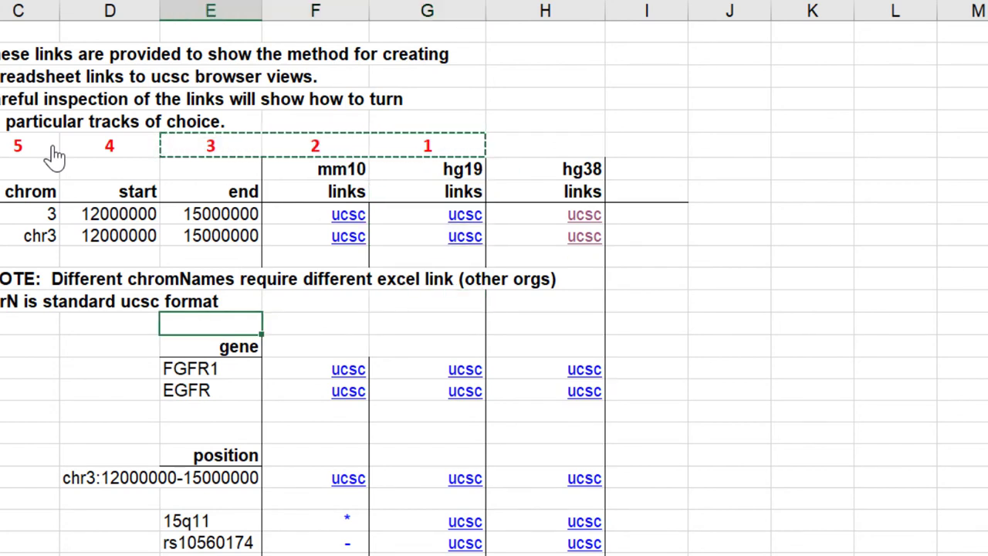
pyautogui.hotkey('ctrl', 'v')
pyautogui.press('Right')
pyautogui.press('Right')
pyautogui.press('Right')
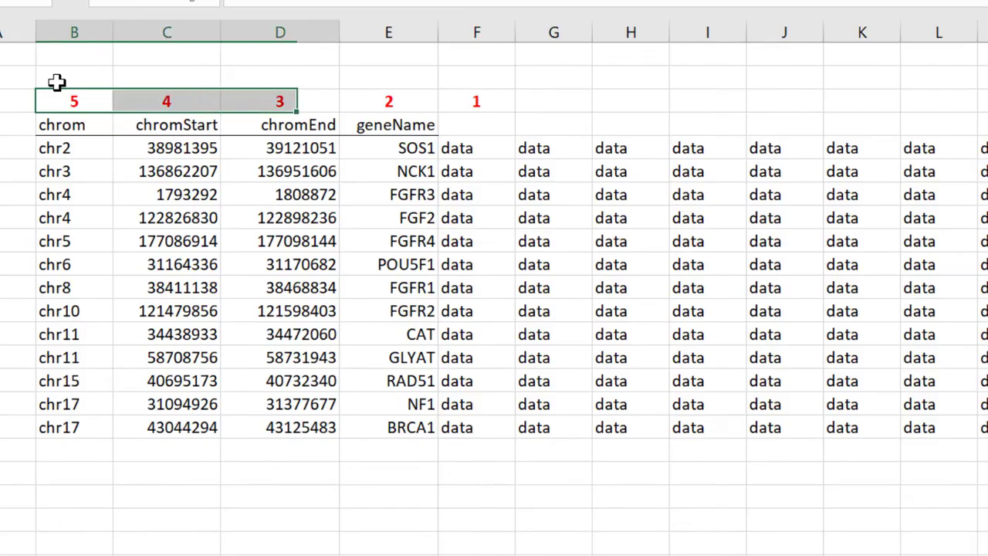
# In the genecoordsHg38 sheet, clear the numbers in B3:D3 and enter 3, 2 and 1 in E3:G3
pyautogui.hotkey('shift', 'Right')
pyautogui.hotkey('shift', 'Right')
pyautogui.press('Delete')
pyautogui.press('Right')
pyautogui.press('Right')
pyautogui.press('Right')
pyautogui.write('3')
pyautogui.press('Tab')
pyautogui.write('2')
pyautogui.press('Tab')
pyautogui.write('1')
pyautogui.press('Tab')
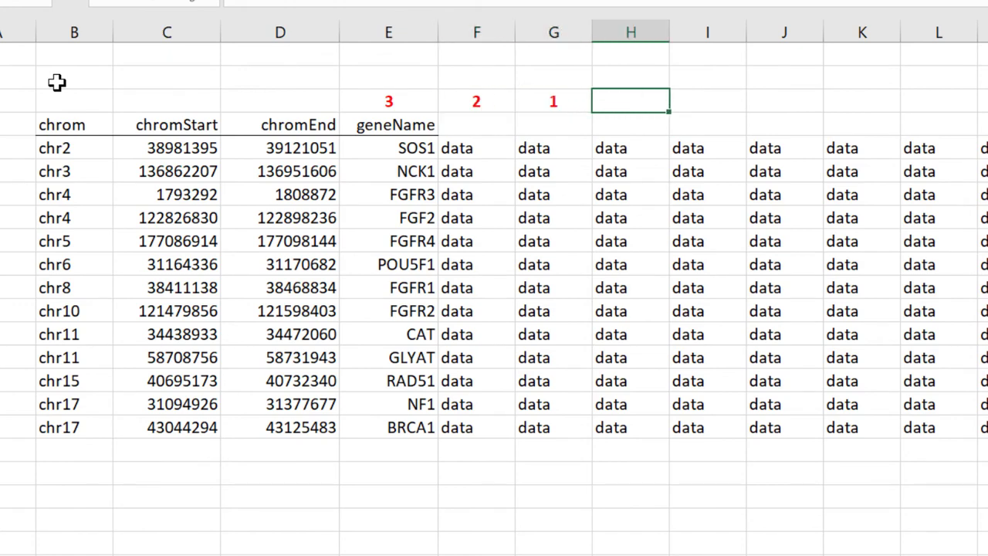
# Paste the hg38 gene-based ucsc link into H3 and move it to O3, beside the coordinate link
pyautogui.hotkey('ctrl', 'v')
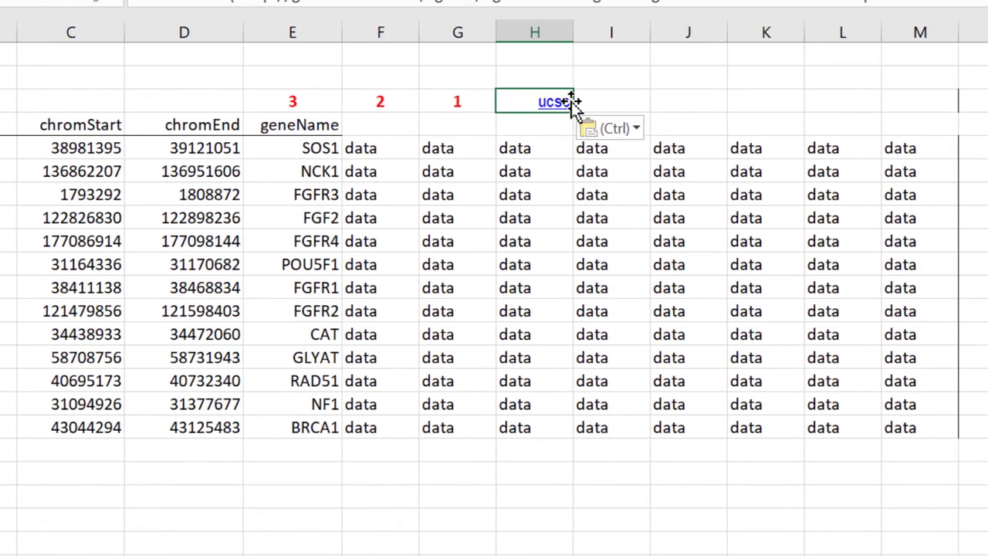
pyautogui.moveTo(575, 102); pyautogui.dragTo(944, 108)
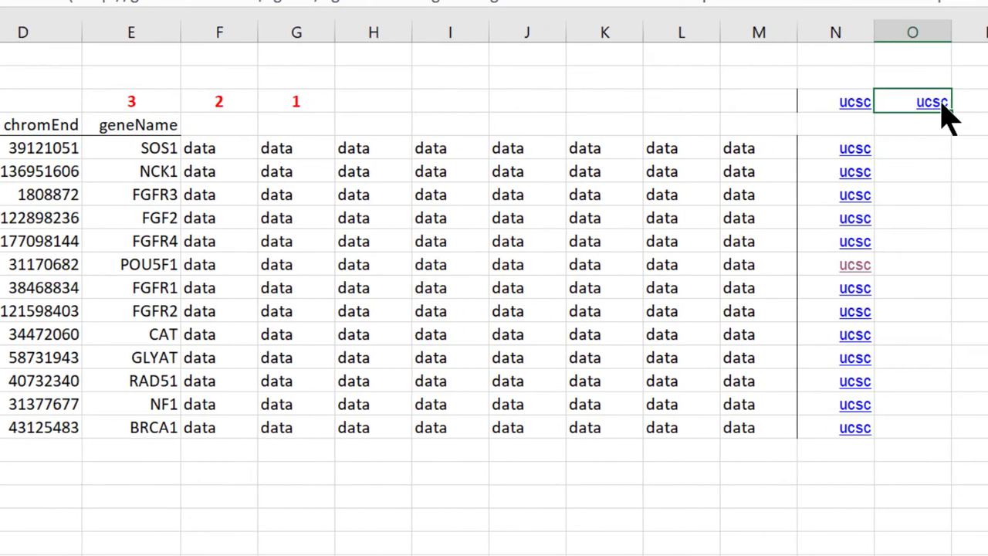
# Label the two link columns by entering "gene" in O2 and "coord" in N2
pyautogui.press('Up')
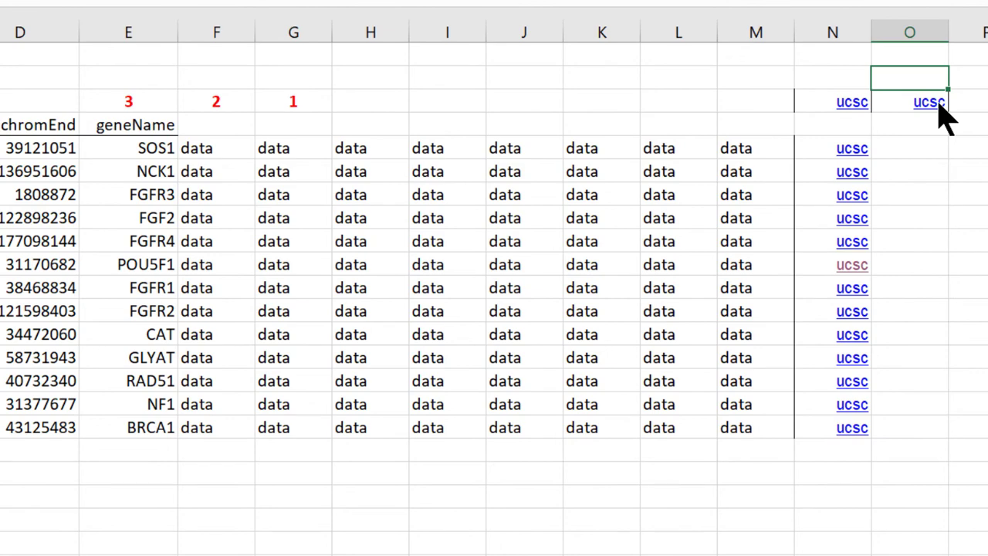
pyautogui.write('gene')
pyautogui.press('Left')
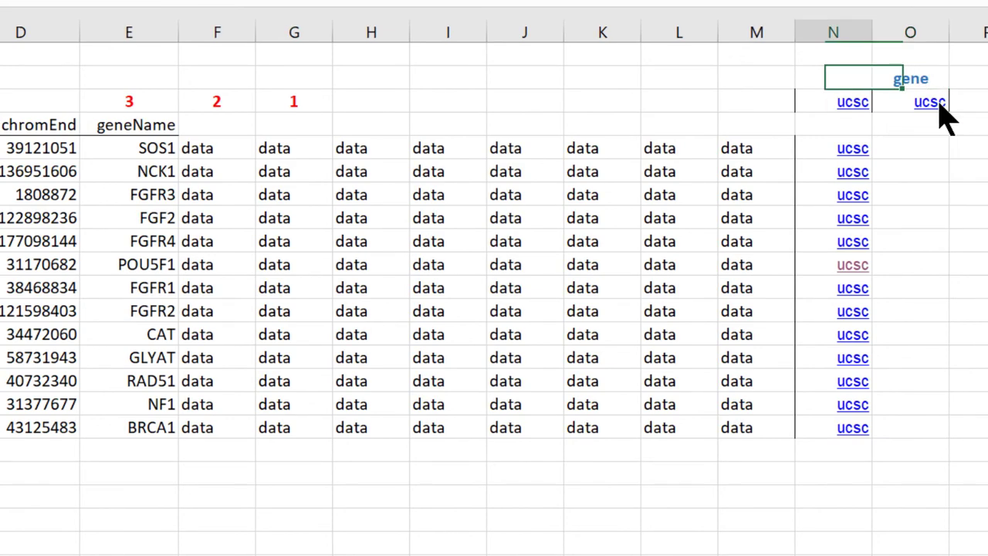
pyautogui.write('coord')
pyautogui.press('Return')
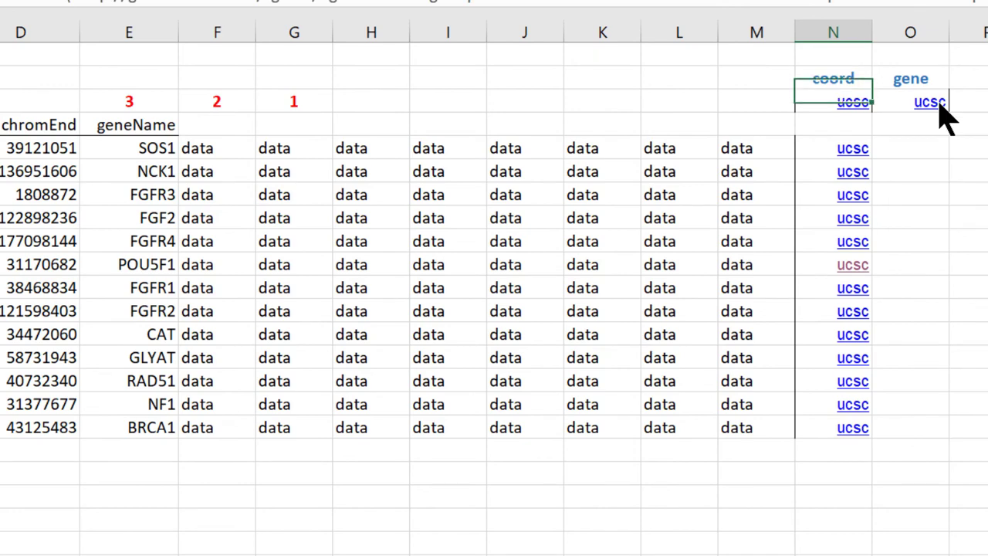
# Copy the gene-based ucsc link from O3 into O5:O17 for every gene row
pyautogui.click(941, 105)
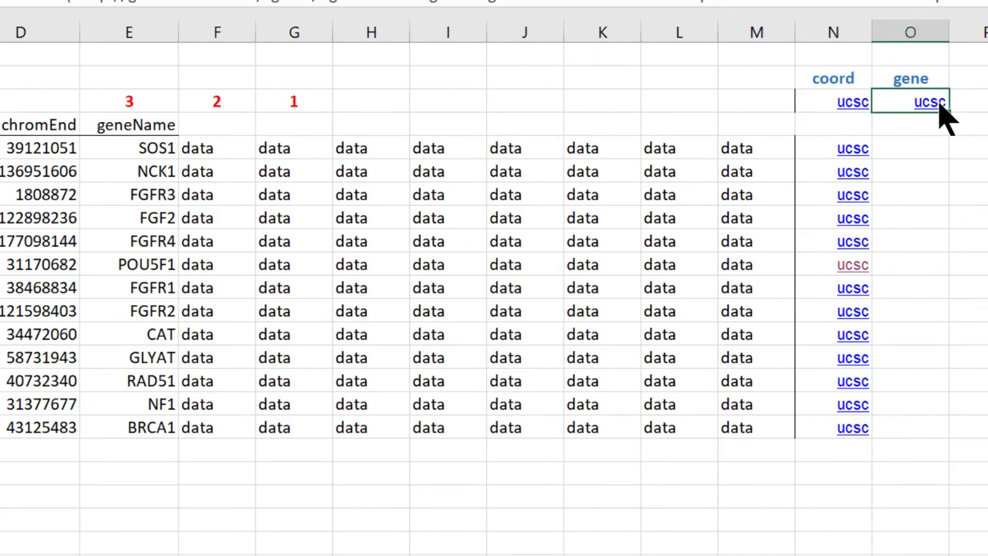
pyautogui.hotkey('ctrl', 'c')
pyautogui.press('Down')
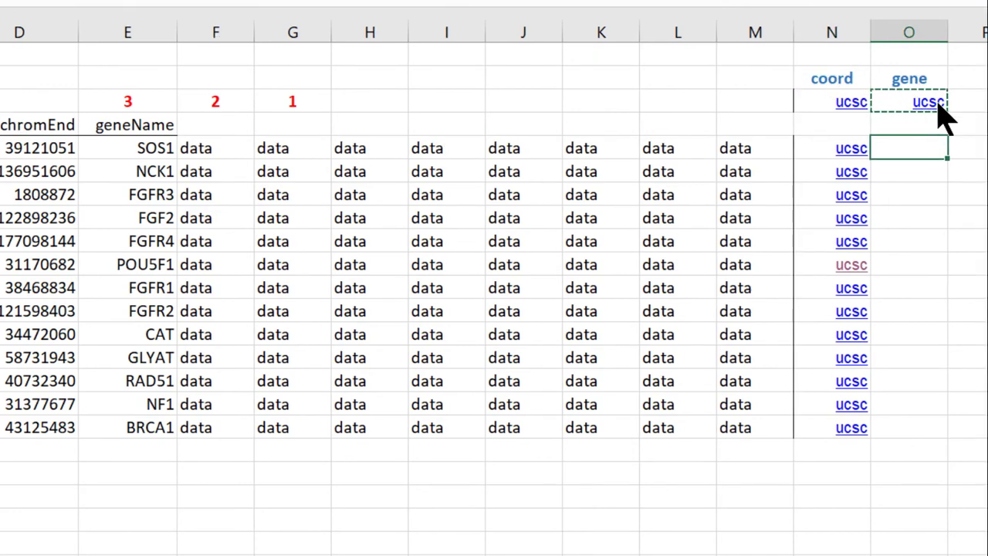
pyautogui.hotkey('shift', 'Down')
pyautogui.hotkey('shift', 'Down')
pyautogui.hotkey('shift', 'Down')
pyautogui.hotkey('shift', 'Down')
pyautogui.hotkey('shift', 'Down')
pyautogui.hotkey('shift', 'Down')
pyautogui.hotkey('shift', 'Down')
pyautogui.hotkey('shift', 'Down')
pyautogui.hotkey('shift', 'Down')
pyautogui.hotkey('shift', 'Down')
pyautogui.hotkey('shift', 'Down')
pyautogui.hotkey('shift', 'Down')
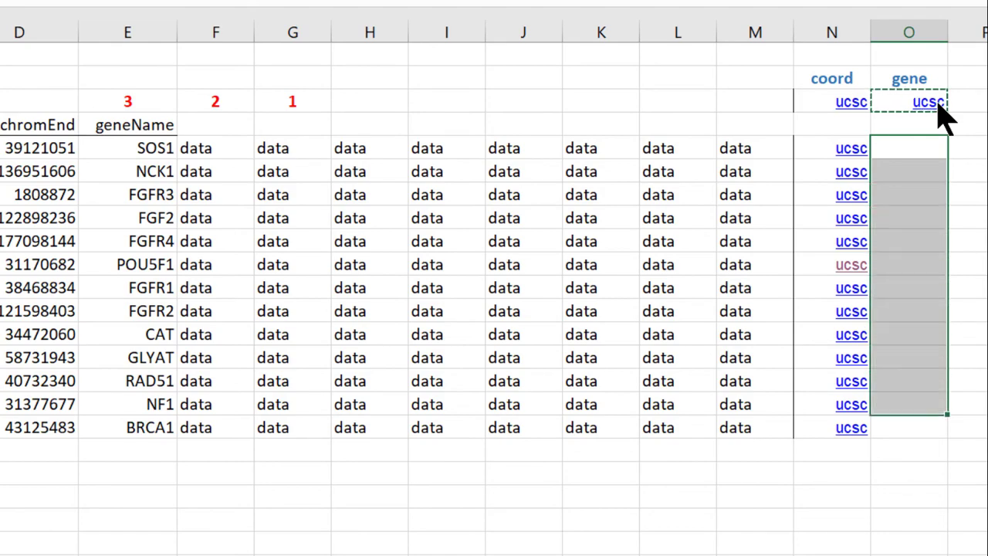
pyautogui.hotkey('ctrl', 'v')
pyautogui.click(920, 472)
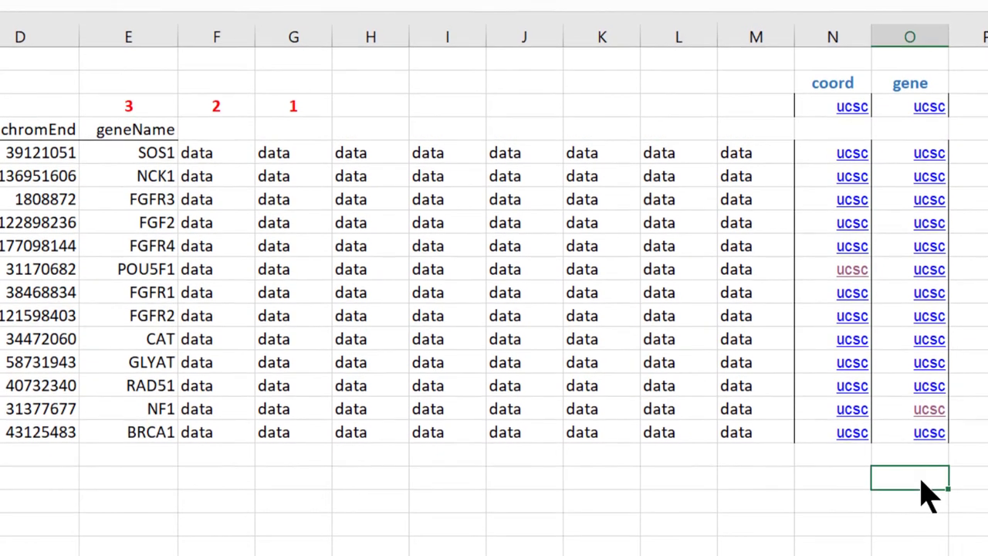
# Inspect the gene name reference in the O16 link formula and follow the NF1 row's gene link
pyautogui.press('Up')
pyautogui.press('Up')
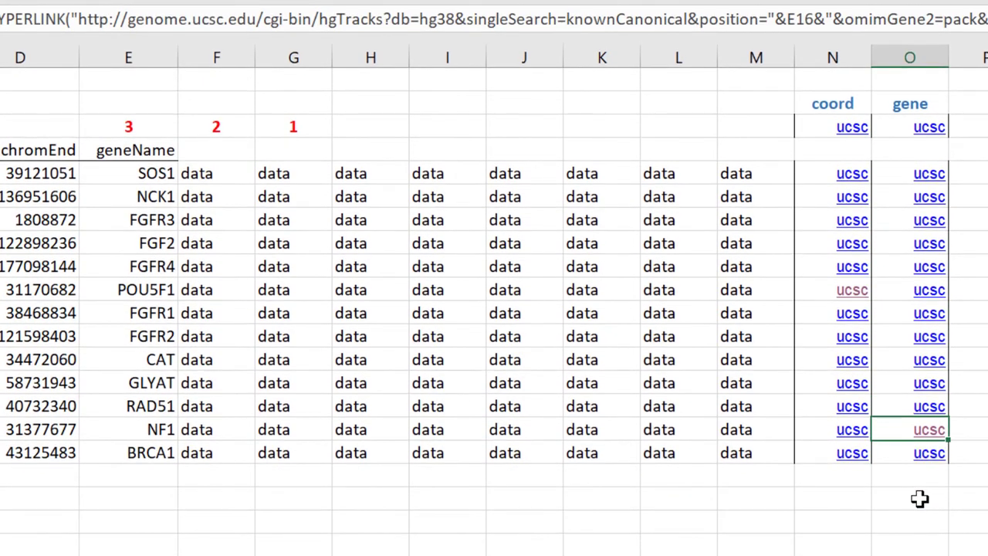
pyautogui.click(766, 20)
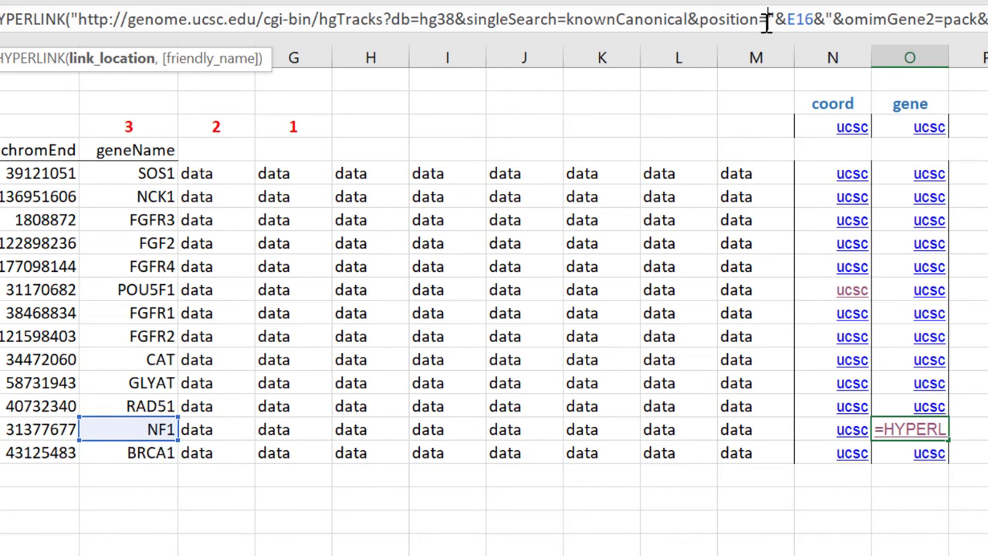
pyautogui.press('Escape')
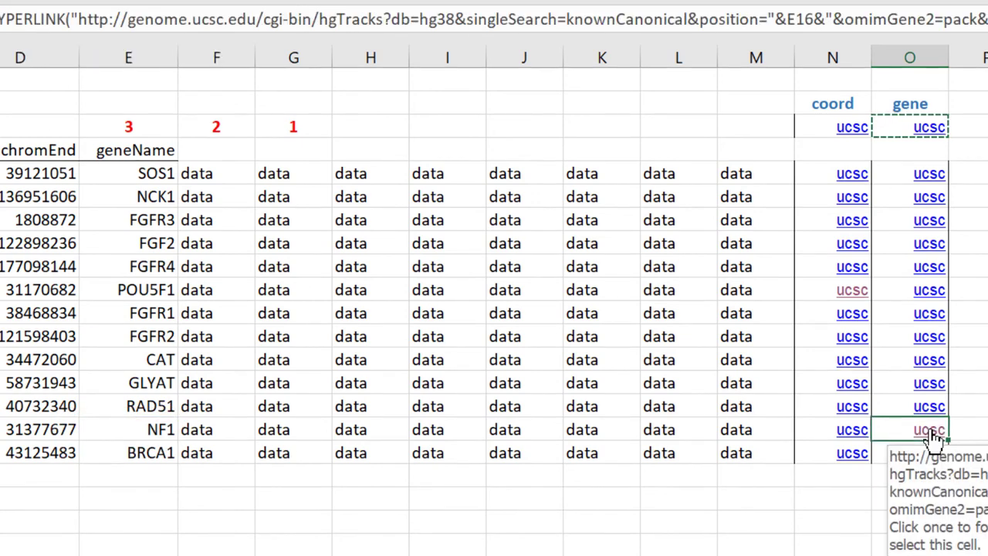
pyautogui.click(933, 437)
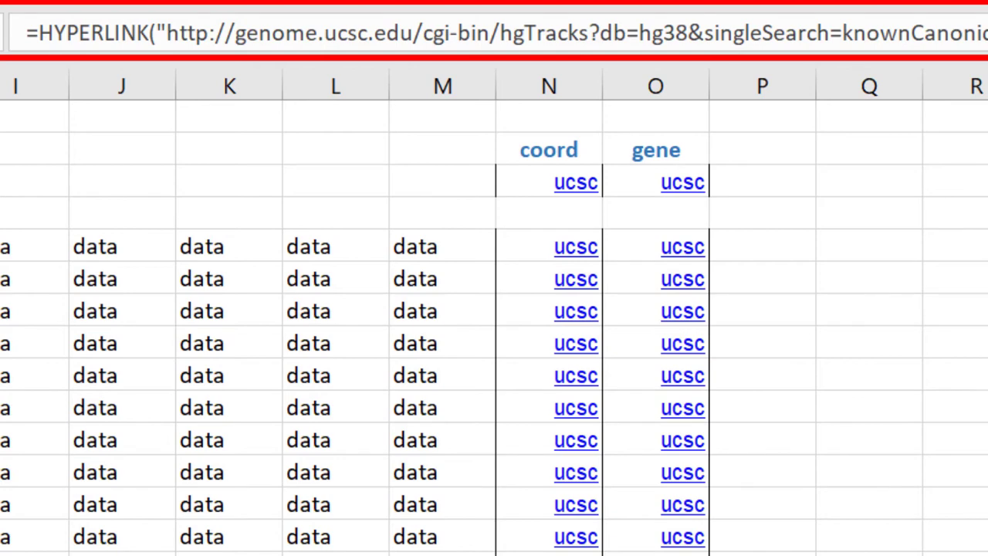
# Read through the NF1 row's gene link formula, examining its hg38 database, singleSearch, position and track display parameters
pyautogui.click(31, 32)
pyautogui.click(349, 32)
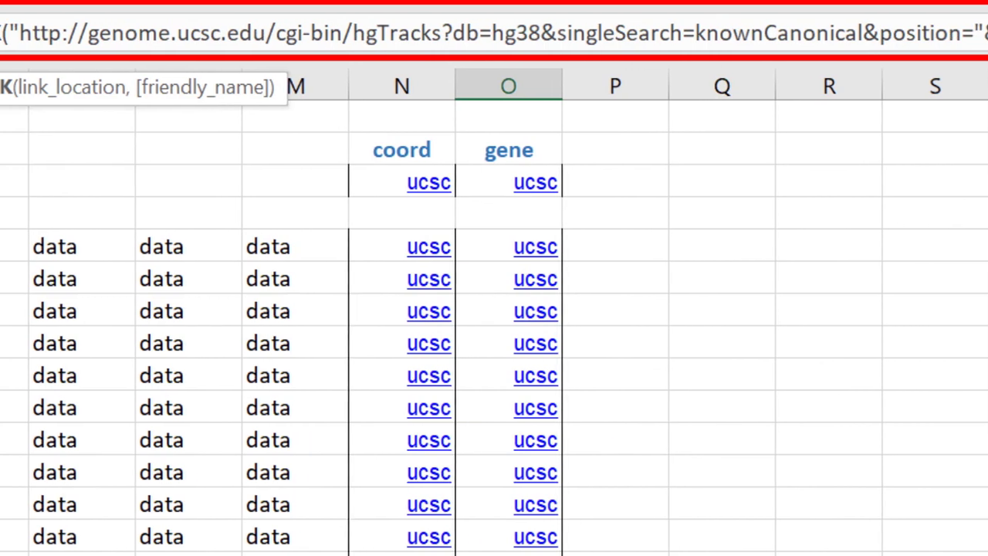
pyautogui.press('Right')
pyautogui.press('Right')
pyautogui.press('Right')
pyautogui.press('Right')
pyautogui.press('Right')
pyautogui.press('Right')
pyautogui.press('Right')
pyautogui.press('Right')
pyautogui.press('Right')
pyautogui.press('Right')
pyautogui.press('Right')
pyautogui.press('Right')
pyautogui.press('Right')
pyautogui.press('Right')
pyautogui.press('Right')
pyautogui.press('Right')
pyautogui.press('Right')
pyautogui.press('Right')
pyautogui.press('Right')
pyautogui.press('Right')
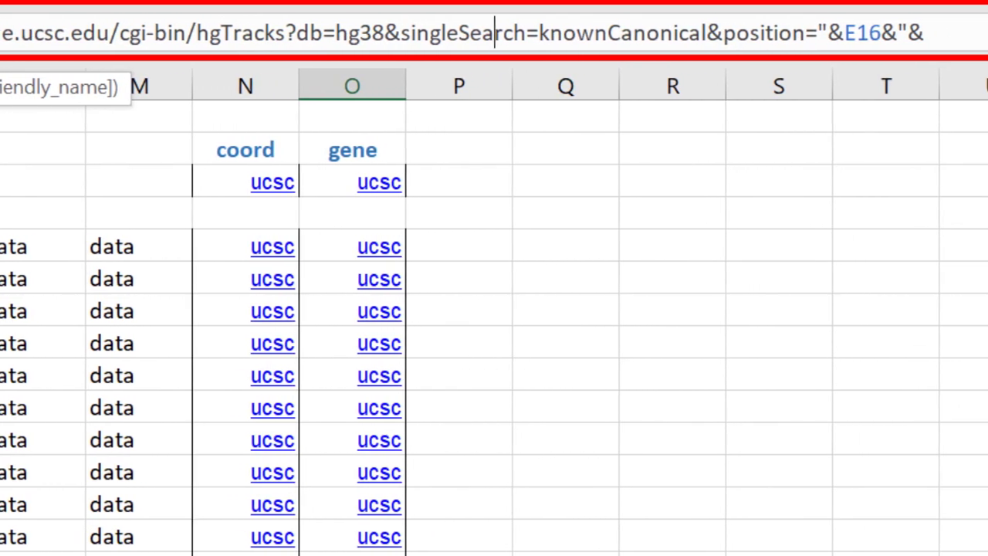
pyautogui.press('Right')
pyautogui.press('Right')
pyautogui.press('Right')
pyautogui.press('Right')
pyautogui.press('Right')
pyautogui.press('Right')
pyautogui.press('Right')
pyautogui.press('Right')
pyautogui.press('Right')
pyautogui.press('Right')
pyautogui.press('Right')
pyautogui.press('Right')
pyautogui.press('Right')
pyautogui.press('Right')
pyautogui.press('Right')
pyautogui.press('Right')
pyautogui.press('Right')
pyautogui.press('Right')
pyautogui.press('Right')
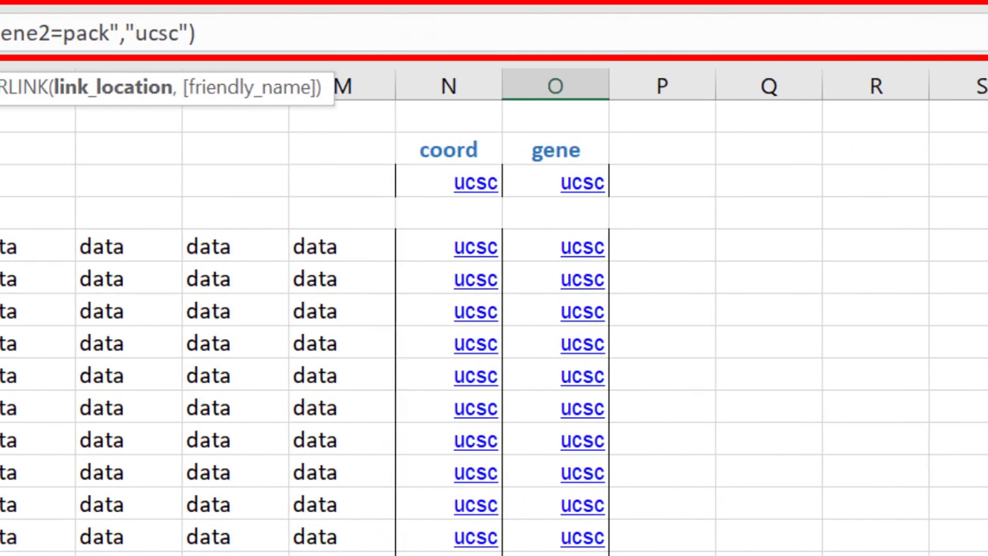